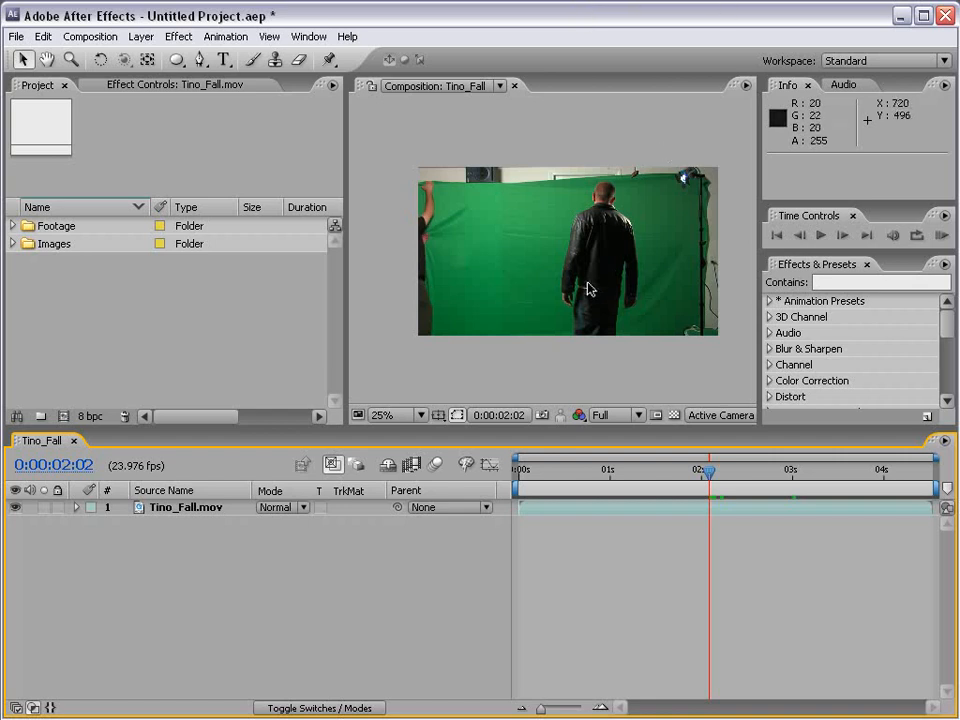
# - Open Time Stretch for the Tino_Fall.mov layer and enter a stretch factor of 200%
pyautogui.moveTo(709, 478); pyautogui.dragTo(740, 485)
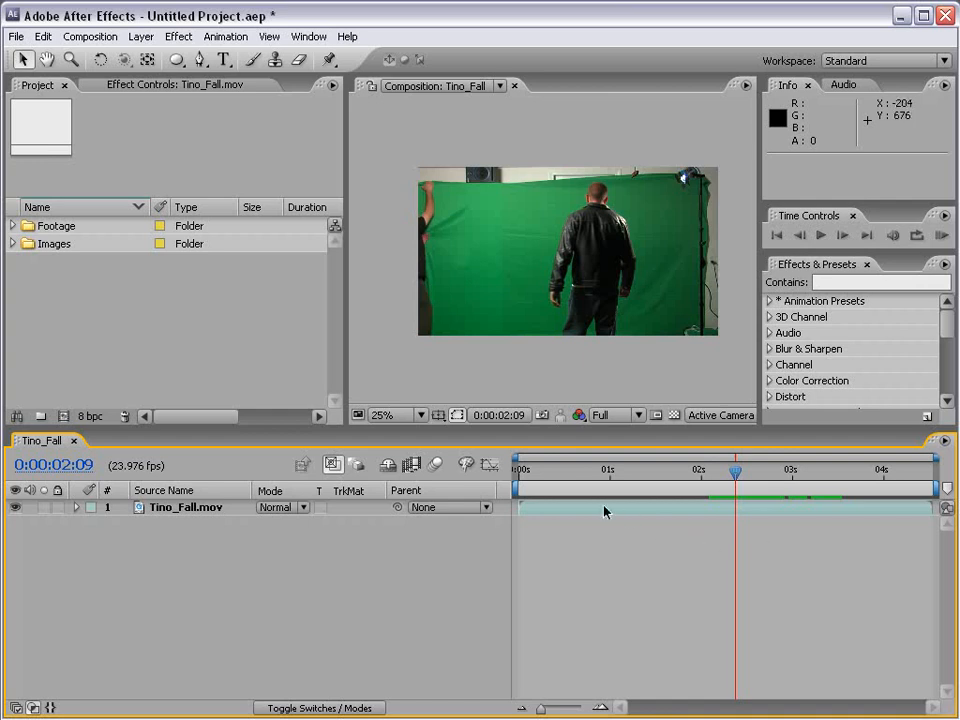
pyautogui.click(529, 510)
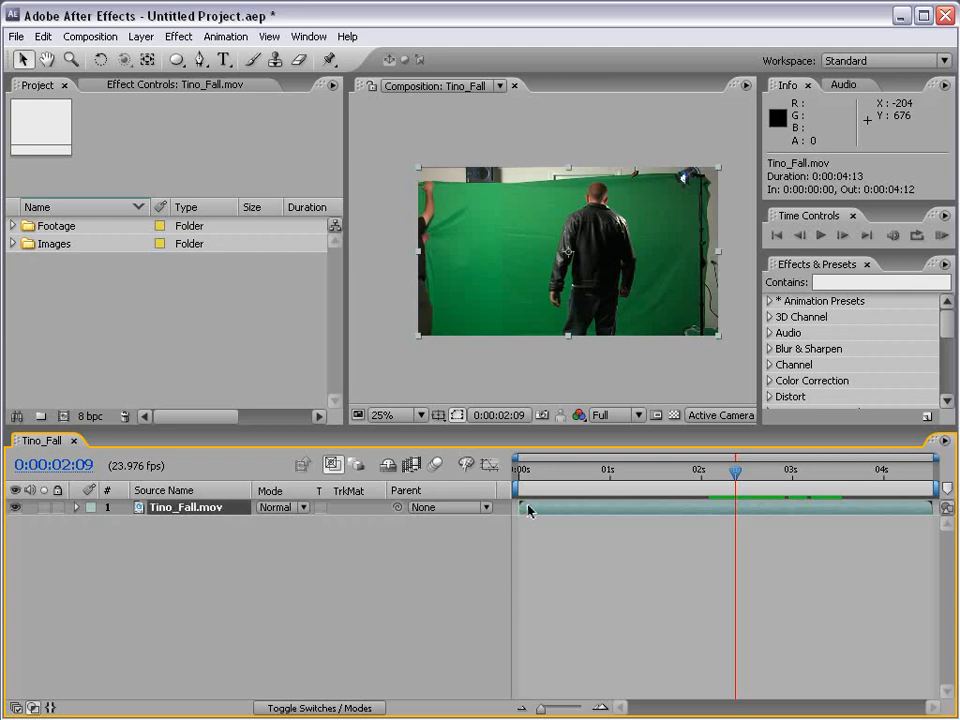
pyautogui.rightClick(529, 510)
pyautogui.moveTo(556, 598)
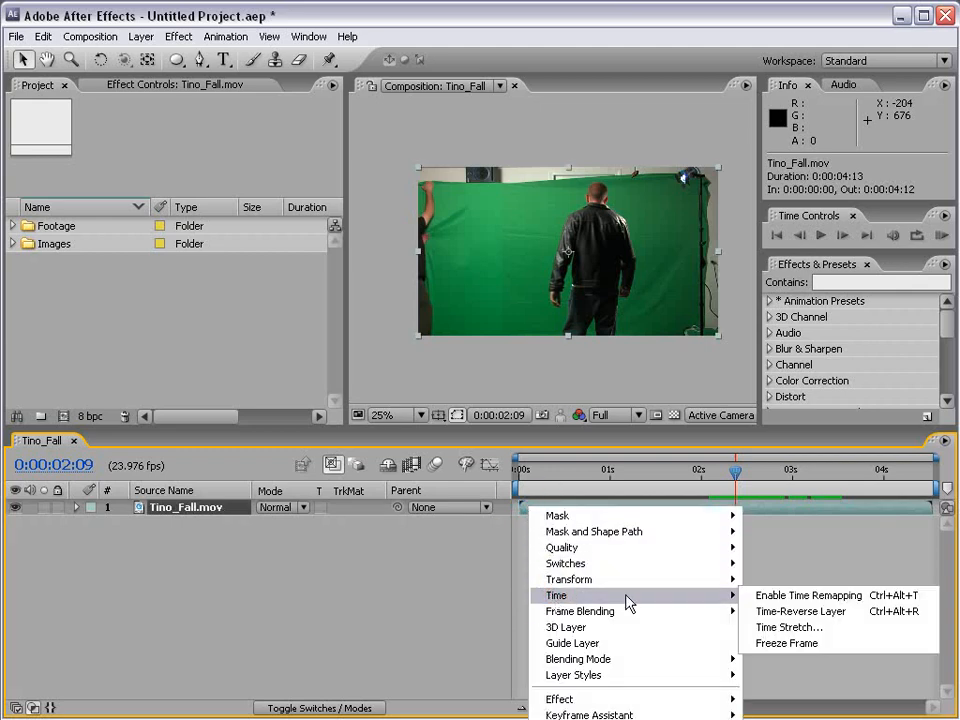
pyautogui.click(831, 632)
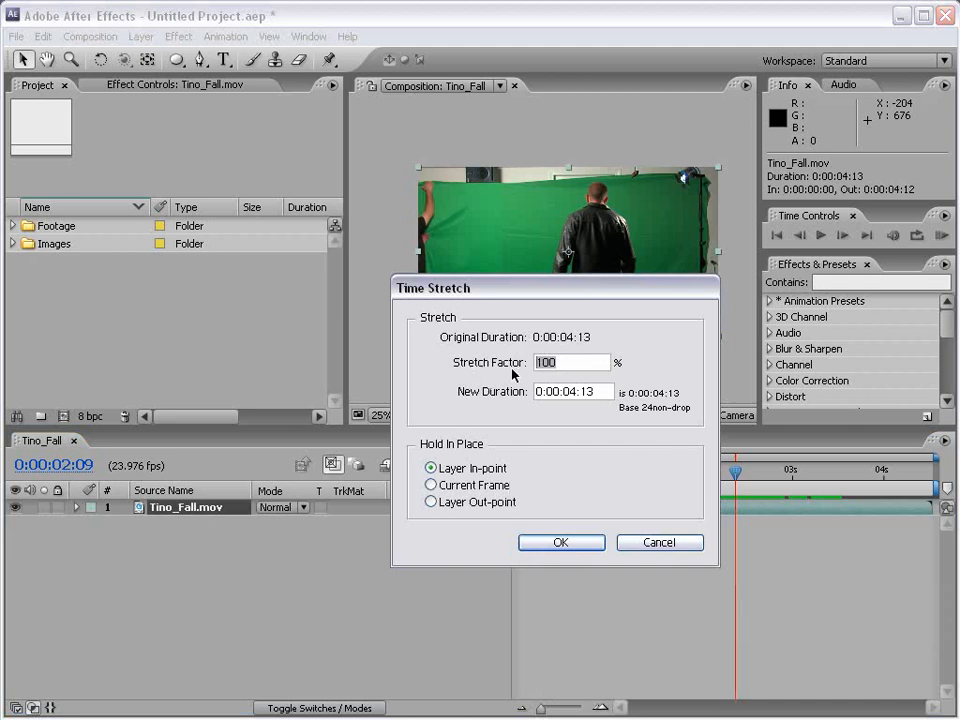
pyautogui.click(580, 362)
pyautogui.press('BackSpace')
pyautogui.press('BackSpace')
pyautogui.press('BackSpace')
pyautogui.write('200')
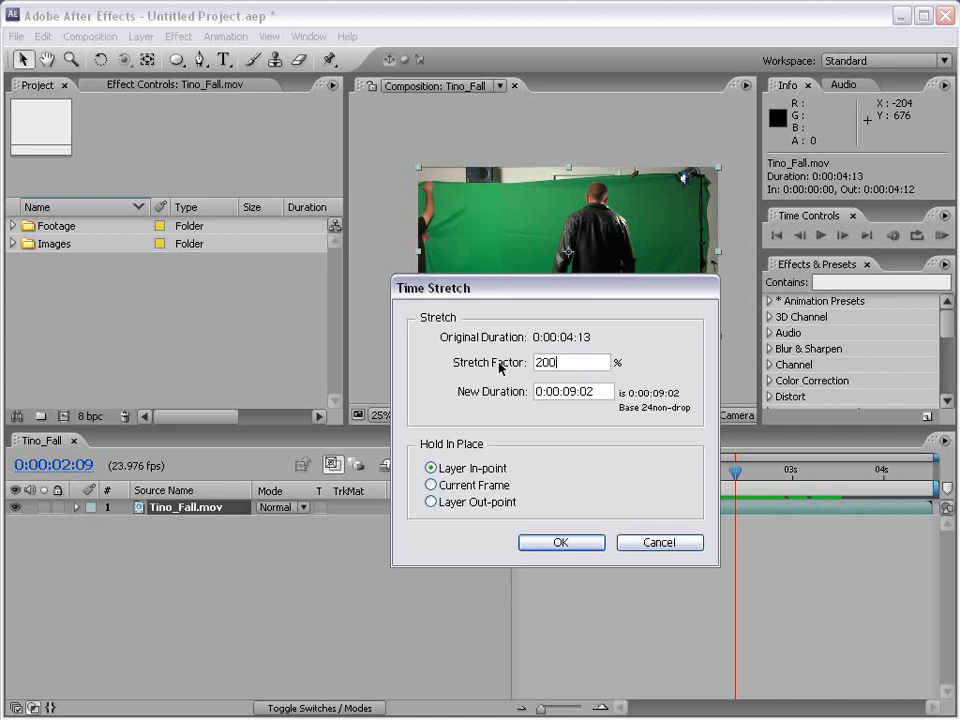
# - Try a stretch factor of 50% for the layer
pyautogui.press('BackSpace')
pyautogui.press('BackSpace')
pyautogui.press('BackSpace')
pyautogui.write('50')
# - Enter 200% as the stretch factor again and apply the time stretch
pyautogui.doubleClick(562, 362)
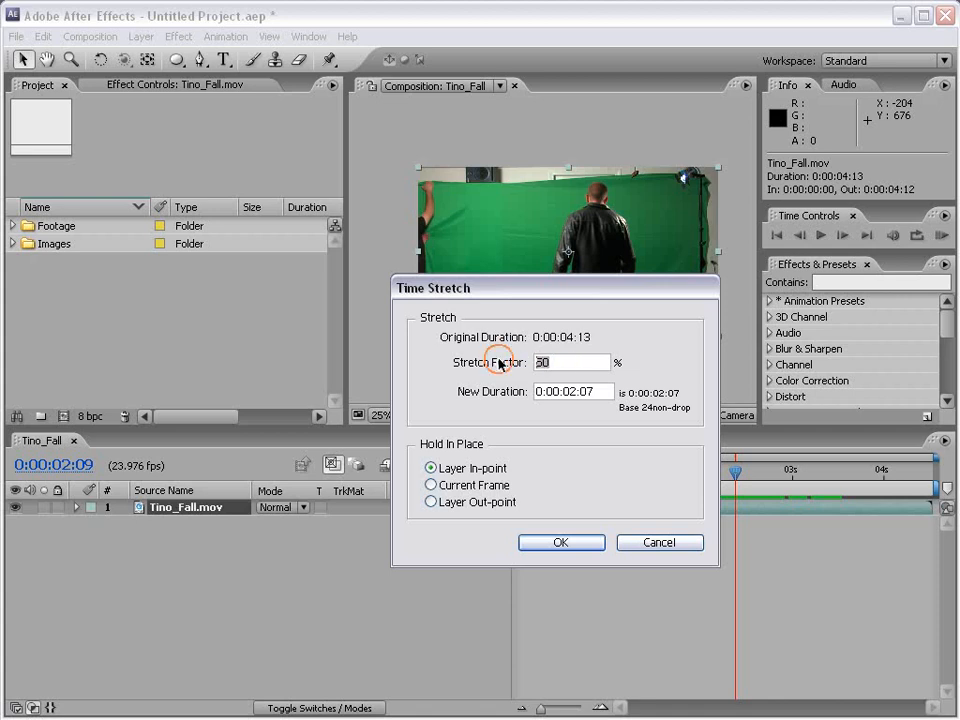
pyautogui.write('200')
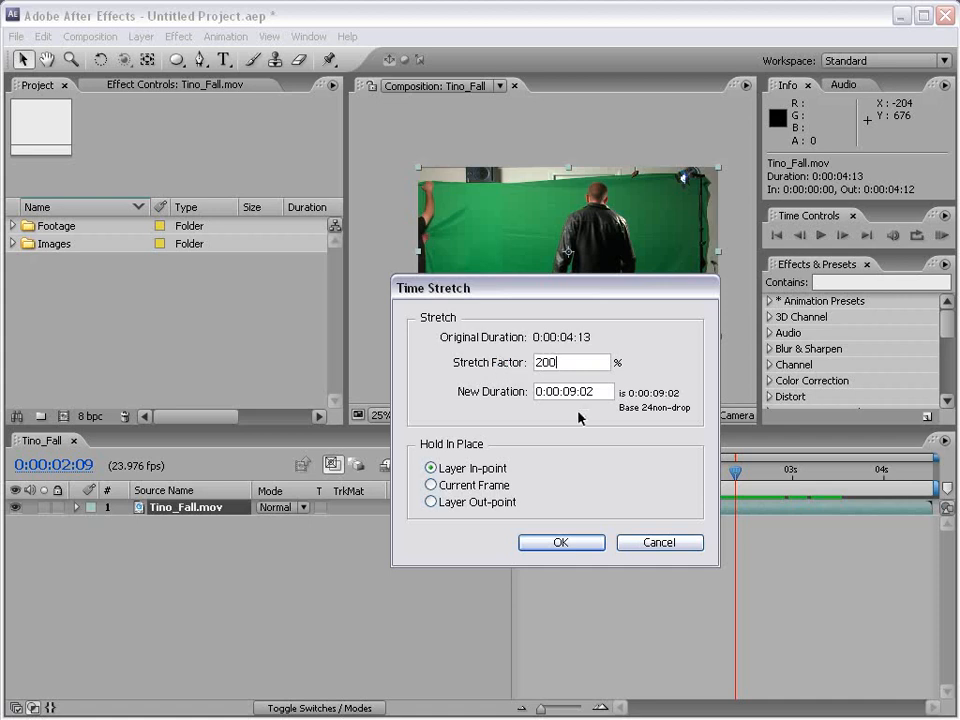
pyautogui.click(559, 546)
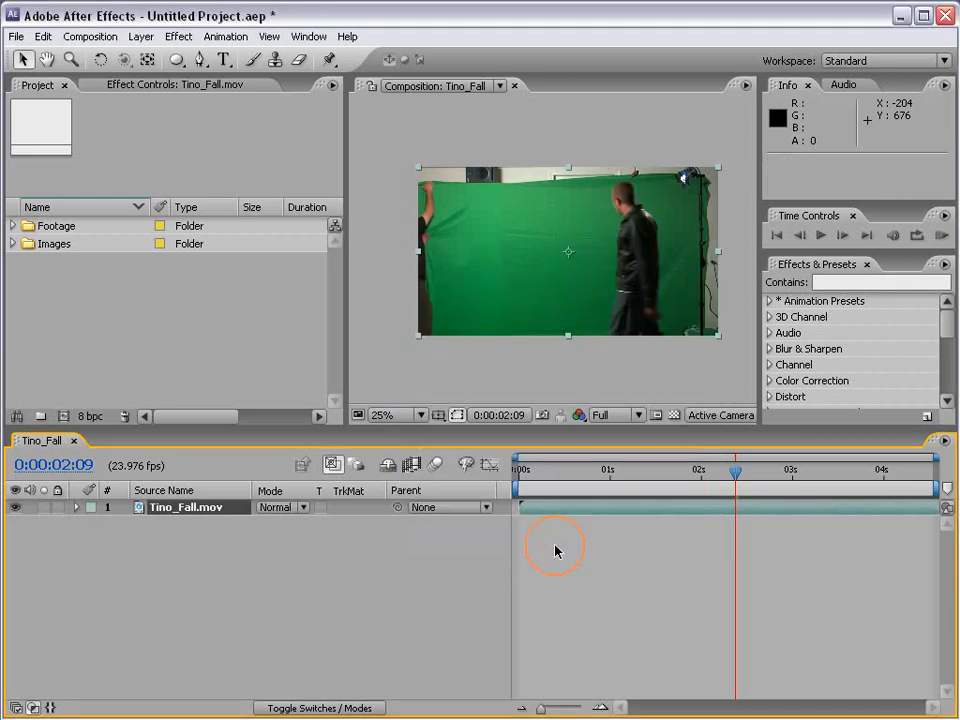
# - Start the work area at 0:00:01:23 and play a RAM preview of the slowed clip
pyautogui.click(698, 477)
pyautogui.press('b')
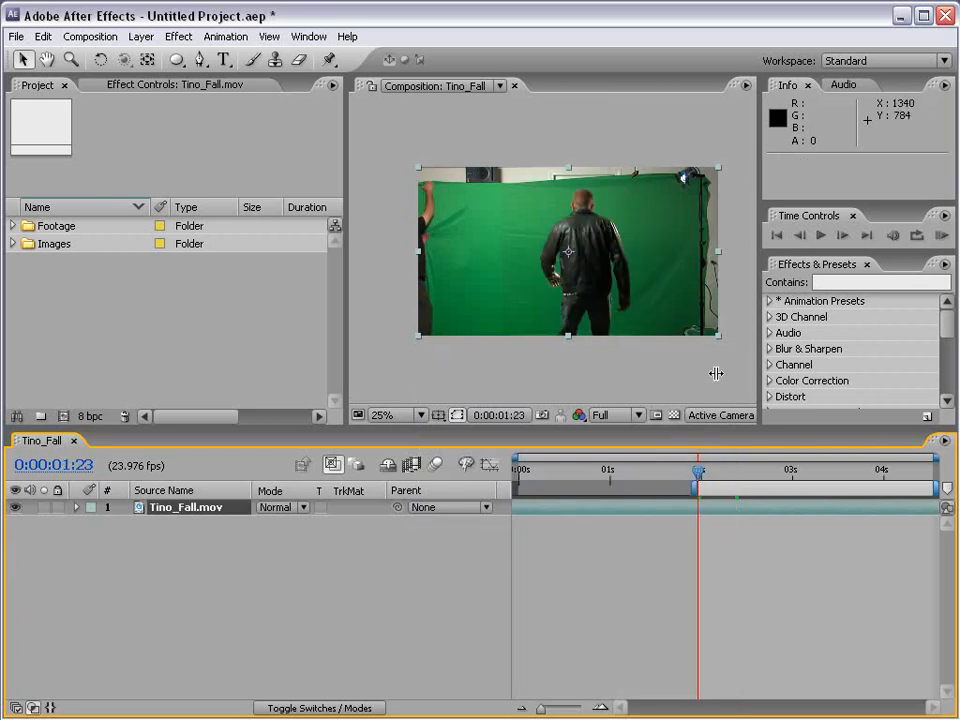
pyautogui.moveTo(915, 252); pyautogui.dragTo(918, 276)
pyautogui.click(942, 236)
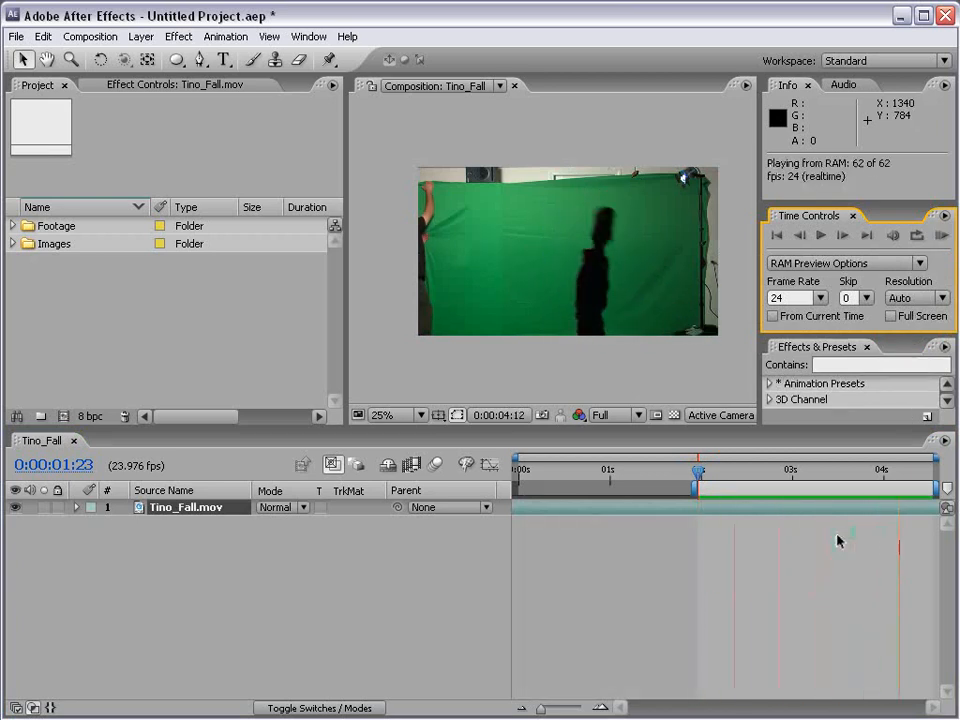
pyautogui.press('space')
# - Go to 0:00:02:07 and show the layer switches in the timeline
pyautogui.scroll(1, 598, 335)
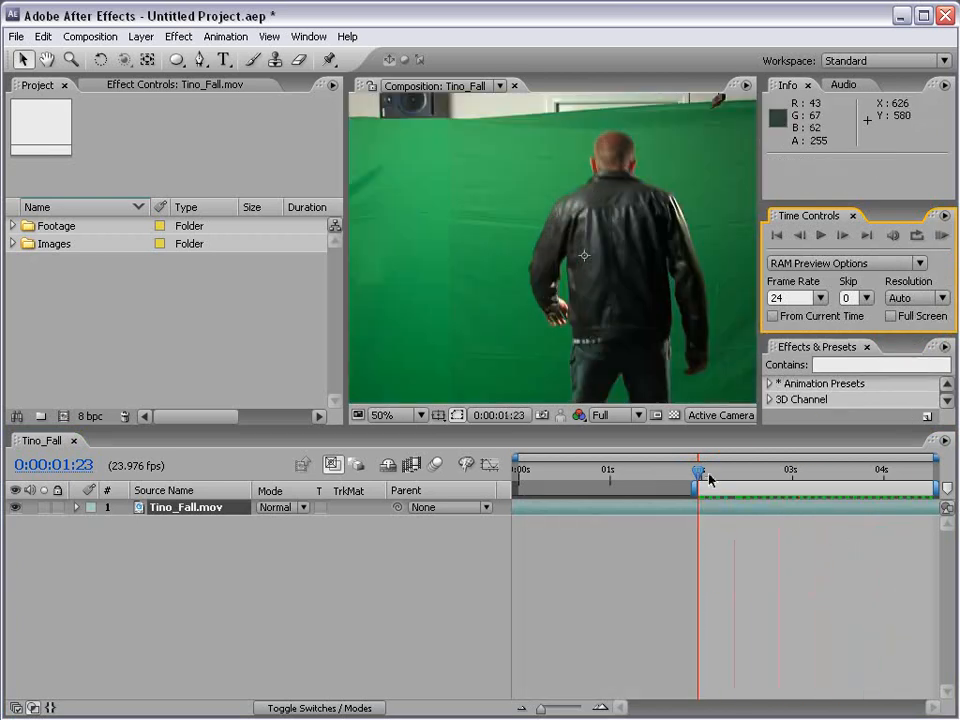
pyautogui.moveTo(709, 480); pyautogui.dragTo(735, 477)
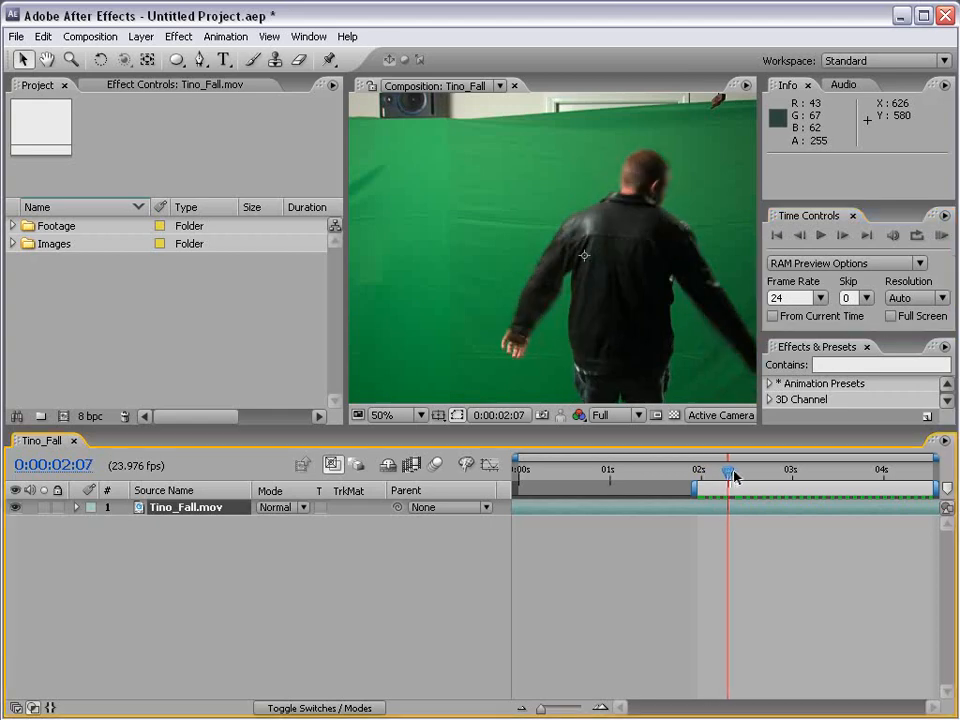
pyautogui.press('F4')
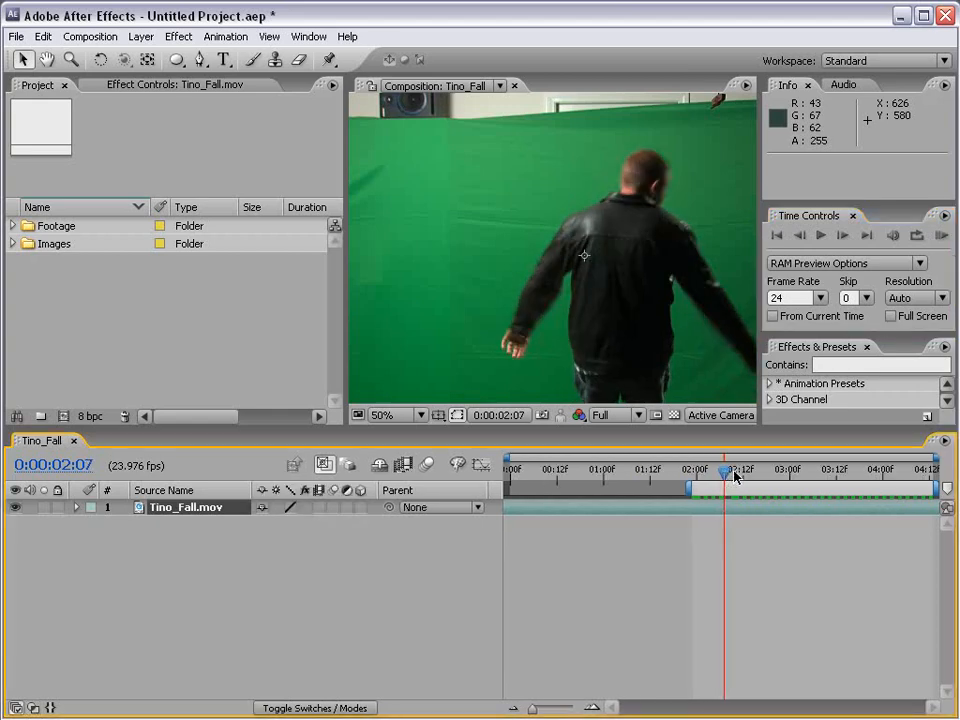
# - Step through the slowed clip frame by frame just after the two-second mark, checking for repeated frames
pyautogui.click(696, 469)
pyautogui.press('pagedown')
pyautogui.press('pagedown')
pyautogui.press('pagedown')
pyautogui.press('pagedown')
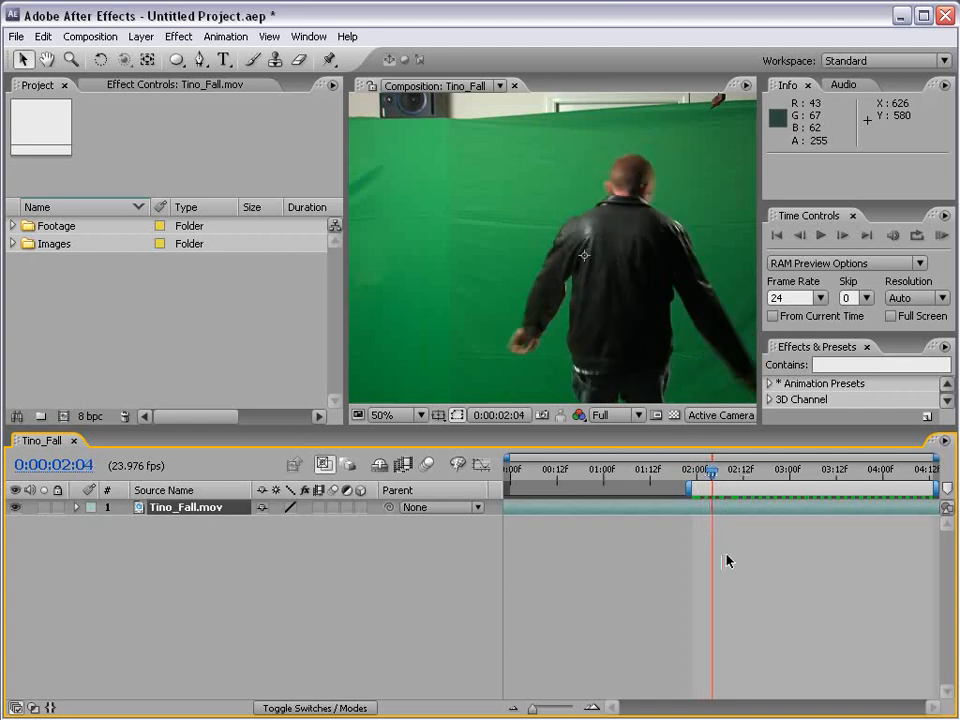
pyautogui.press('pageup')
pyautogui.press('pageup')
pyautogui.press('pageup')
pyautogui.press('pageup')
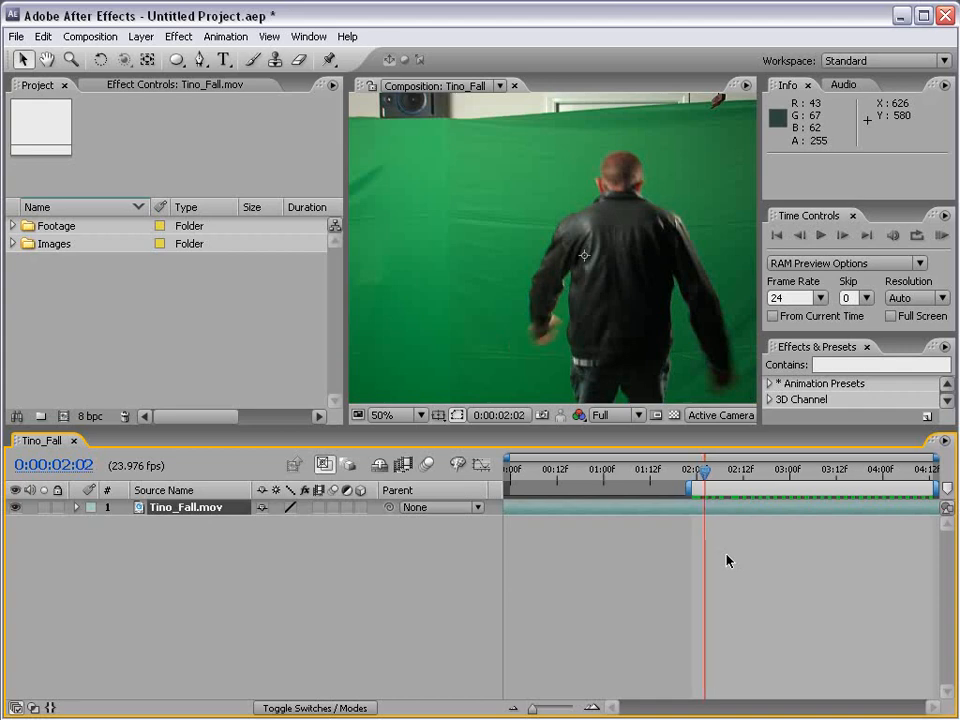
pyautogui.press('pageup')
pyautogui.press('pagedown')
pyautogui.press('pagedown')
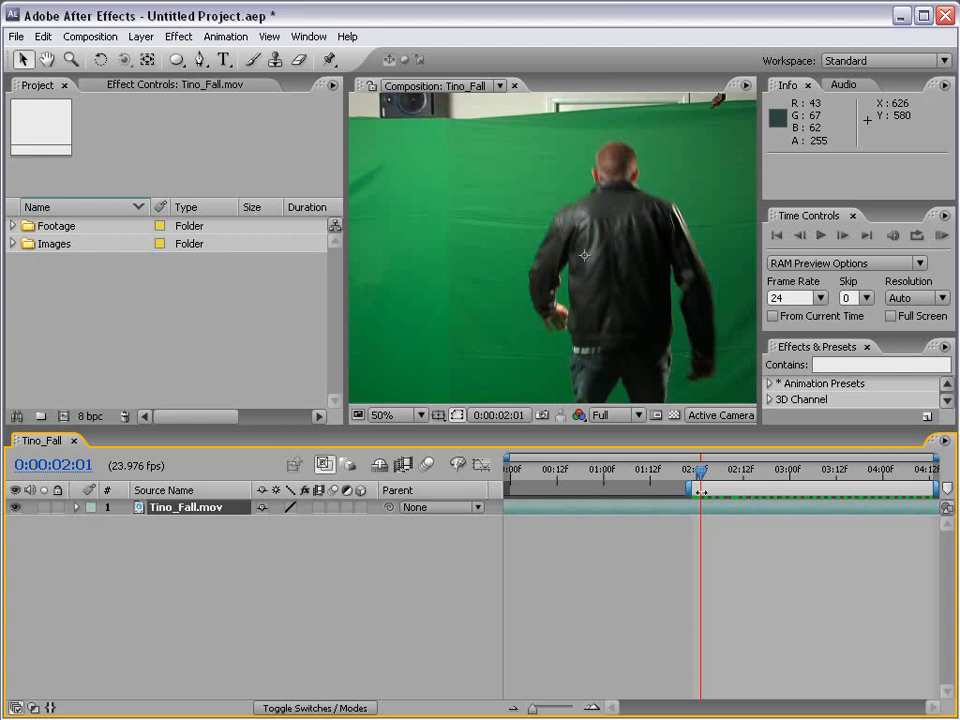
pyautogui.press('pagedown')
pyautogui.press('pagedown')
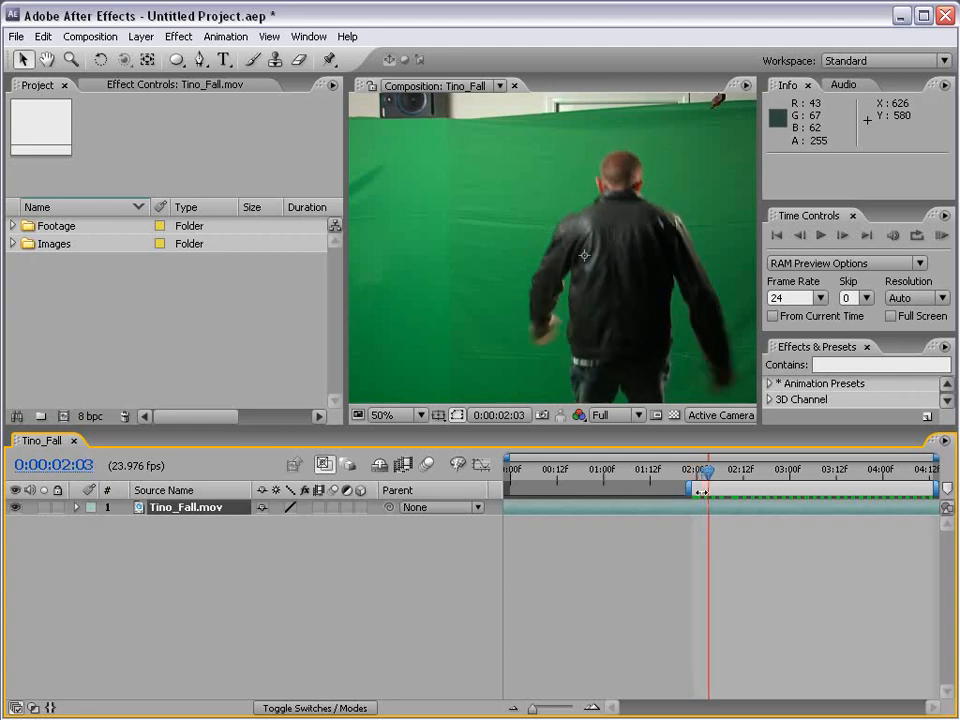
pyautogui.press('pagedown')
pyautogui.press('pagedown')
pyautogui.press('pagedown')
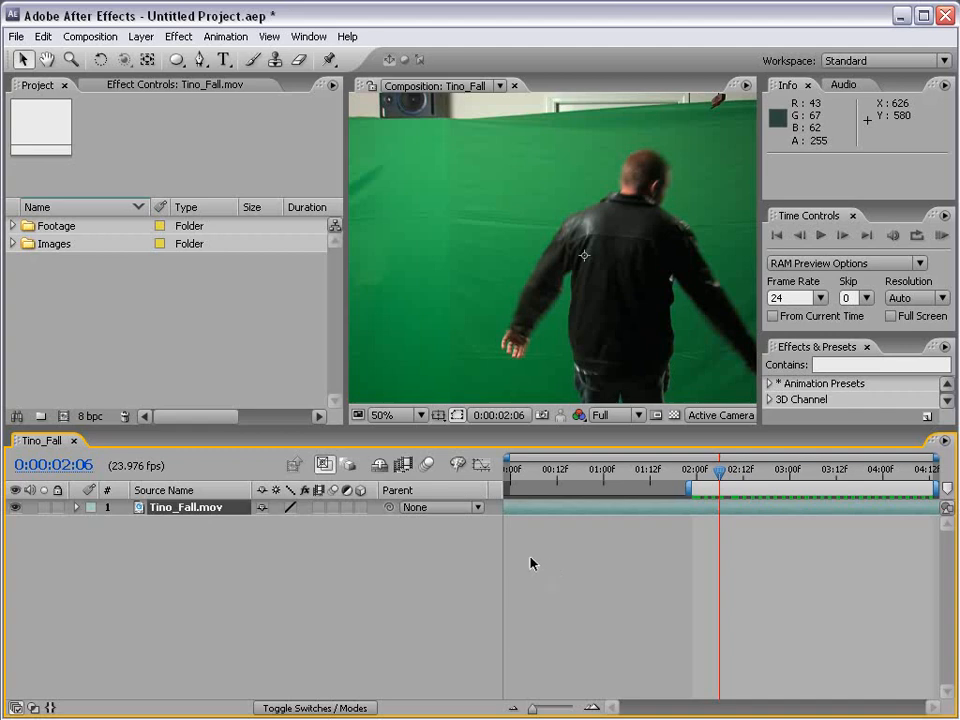
# - Enable Frame Mix blending on the Tino_Fall.mov layer and for the composition, and play a RAM preview
pyautogui.click(318, 507)
pyautogui.click(403, 466)
pyautogui.click(940, 238)
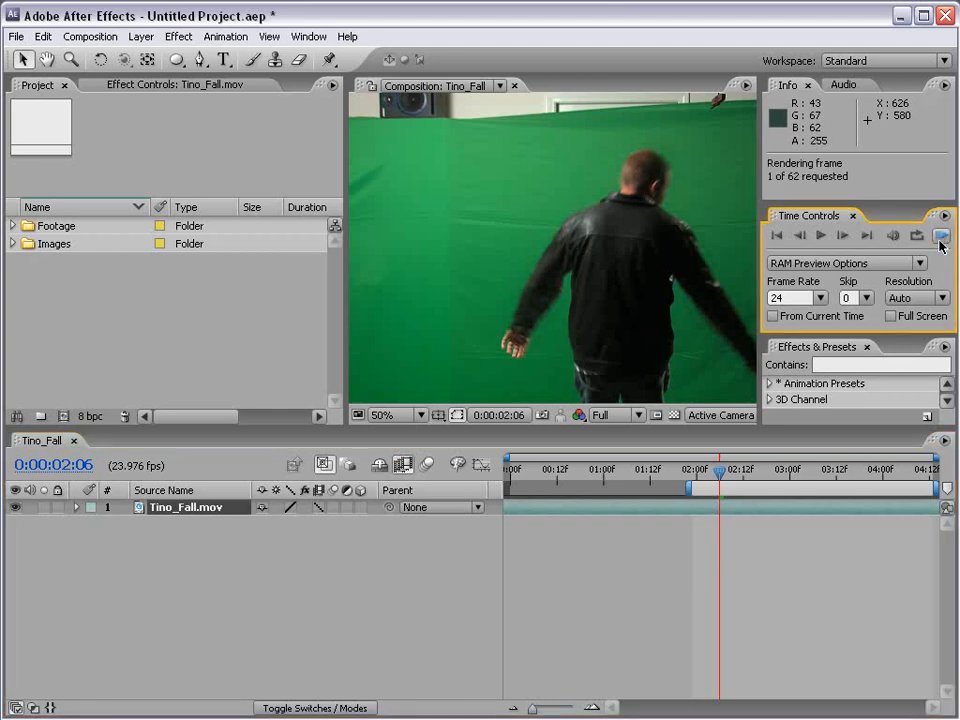
pyautogui.click(788, 560)
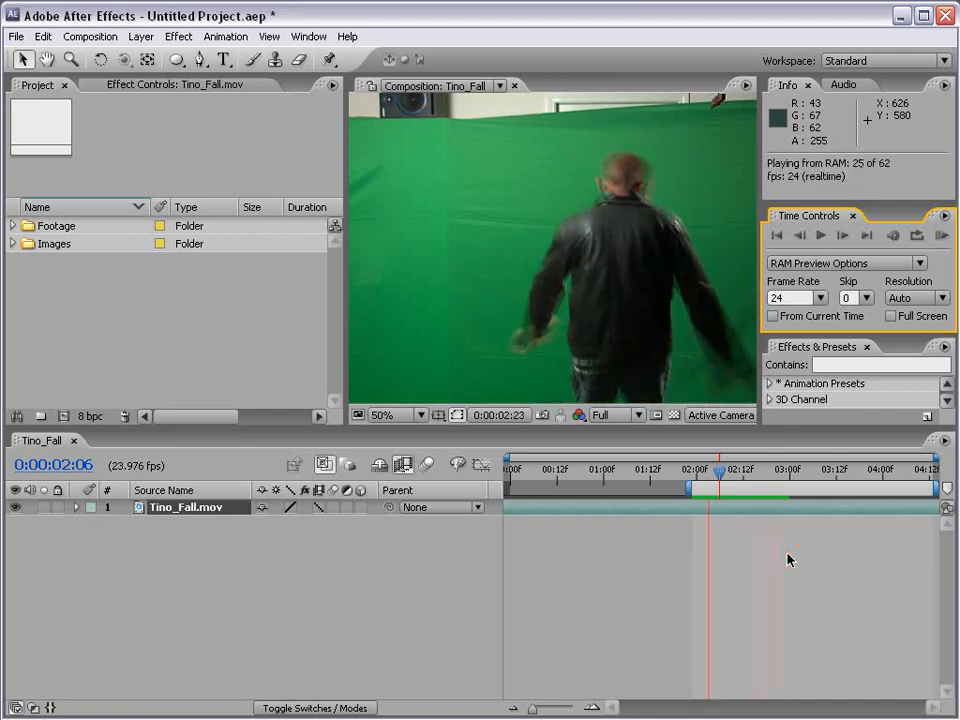
pyautogui.click(775, 571)
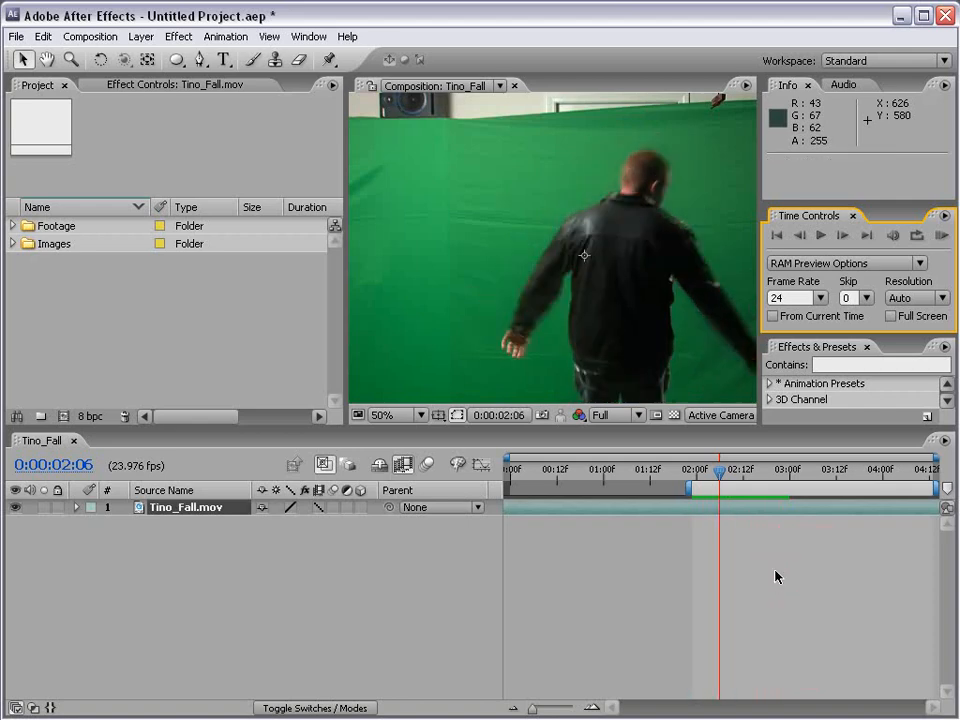
# - Step frame by frame between 0:00:02:01 and 0:00:02:06 to examine how the blended frames look
pyautogui.press('pageup')
pyautogui.press('pageup')
pyautogui.press('pageup')
pyautogui.press('pageup')
pyautogui.press('pageup')
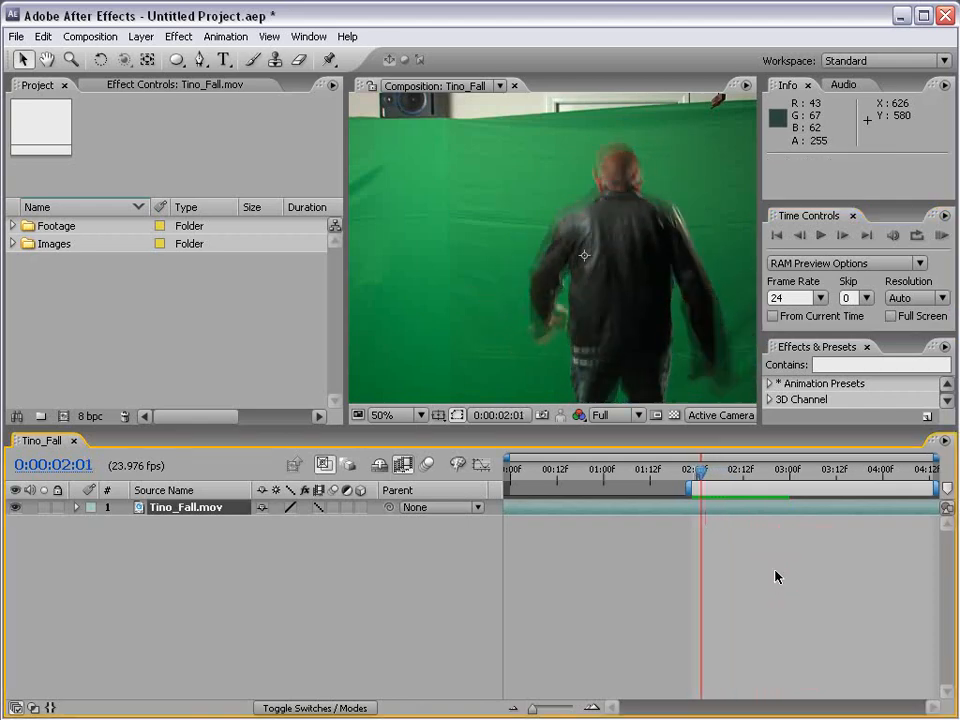
pyautogui.press('pagedown')
pyautogui.press('pagedown')
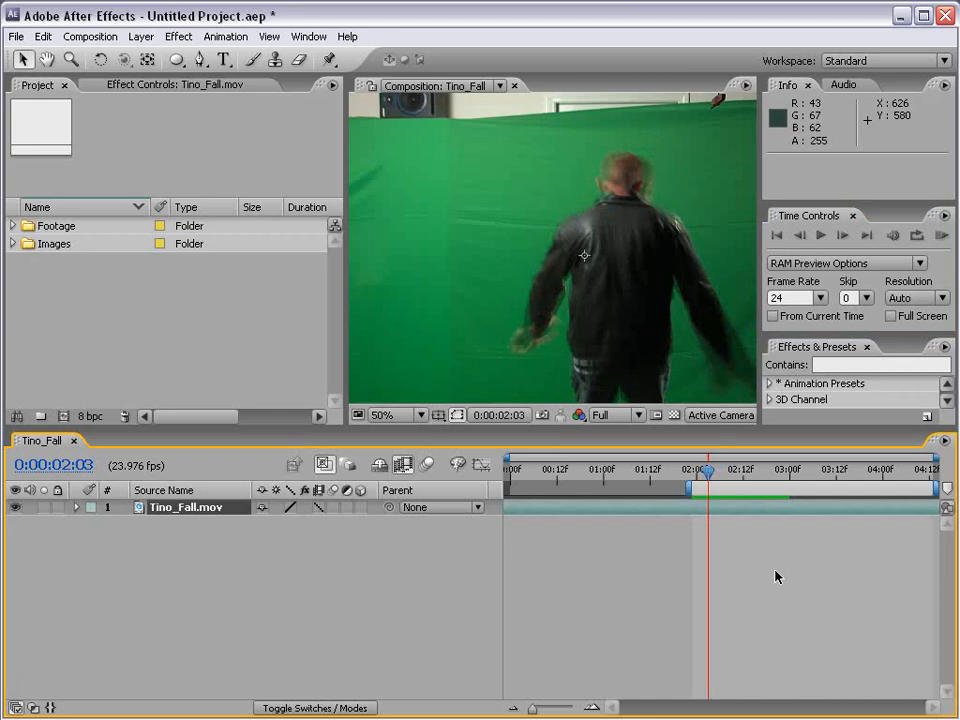
pyautogui.press('pagedown')
pyautogui.press('pagedown')
pyautogui.press('pagedown')
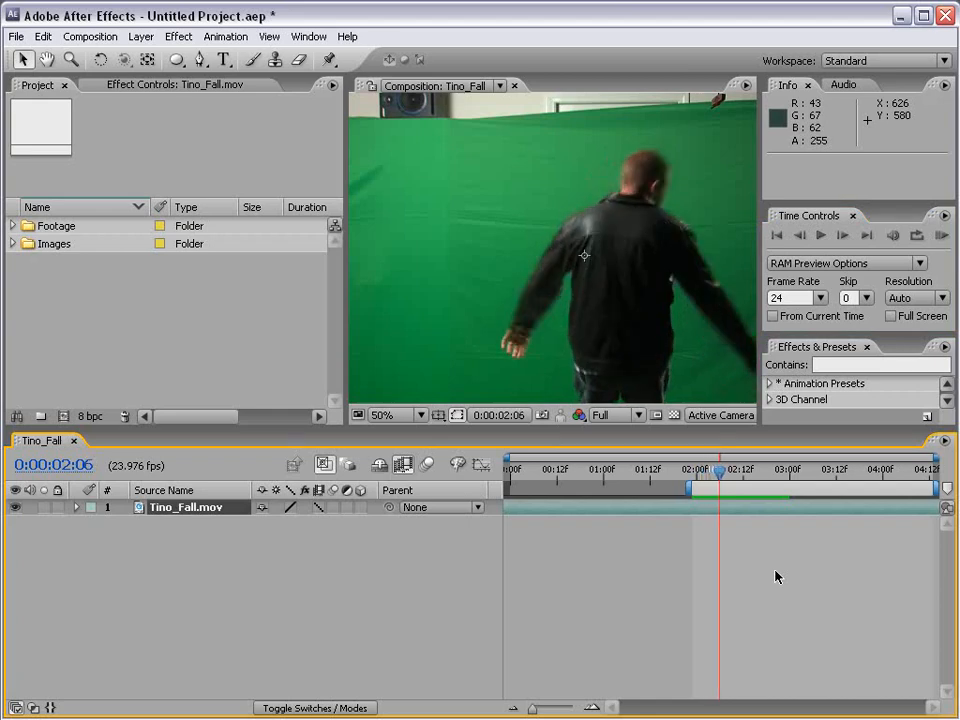
# - Switch the layer's frame blending to Pixel Motion and step through the frames from 0:00:02:02 to 0:00:02:06
pyautogui.click(775, 570)
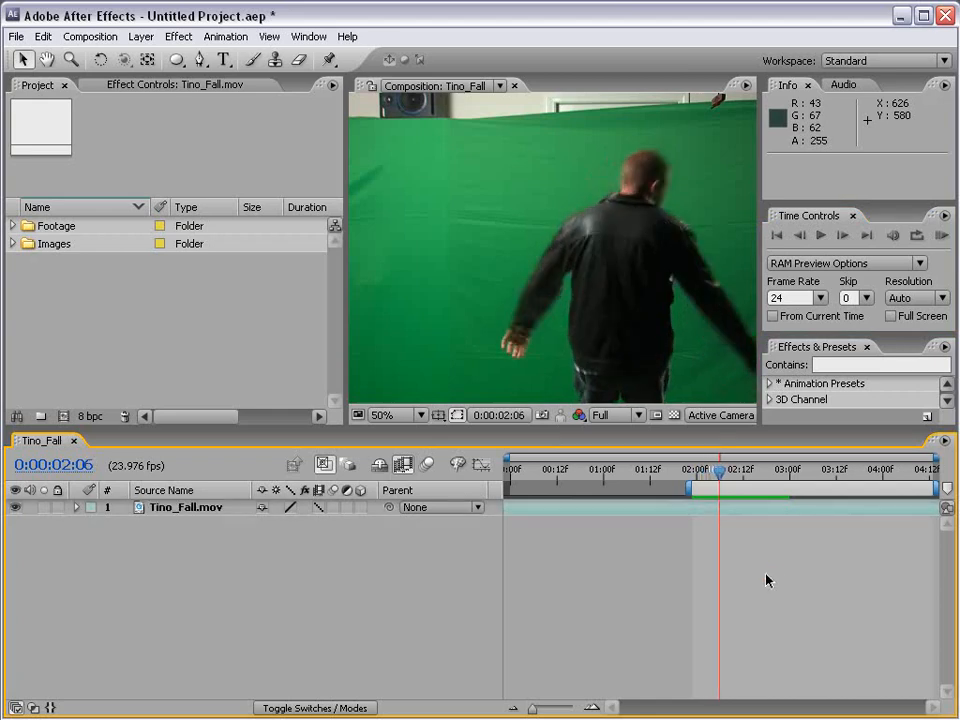
pyautogui.click(319, 508)
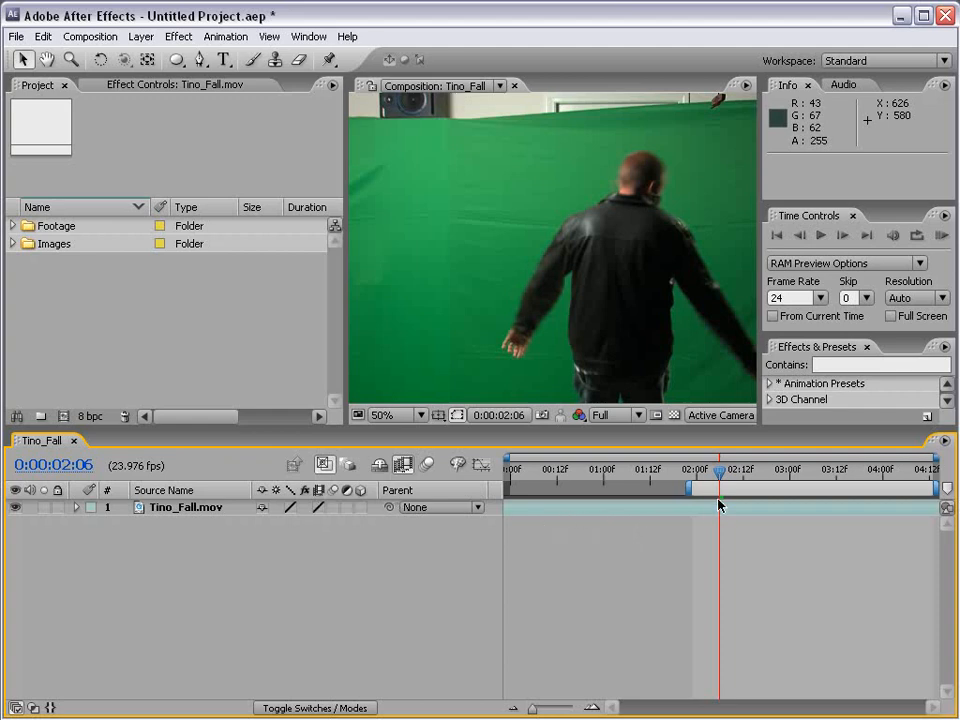
pyautogui.press('pageup')
pyautogui.press('pageup')
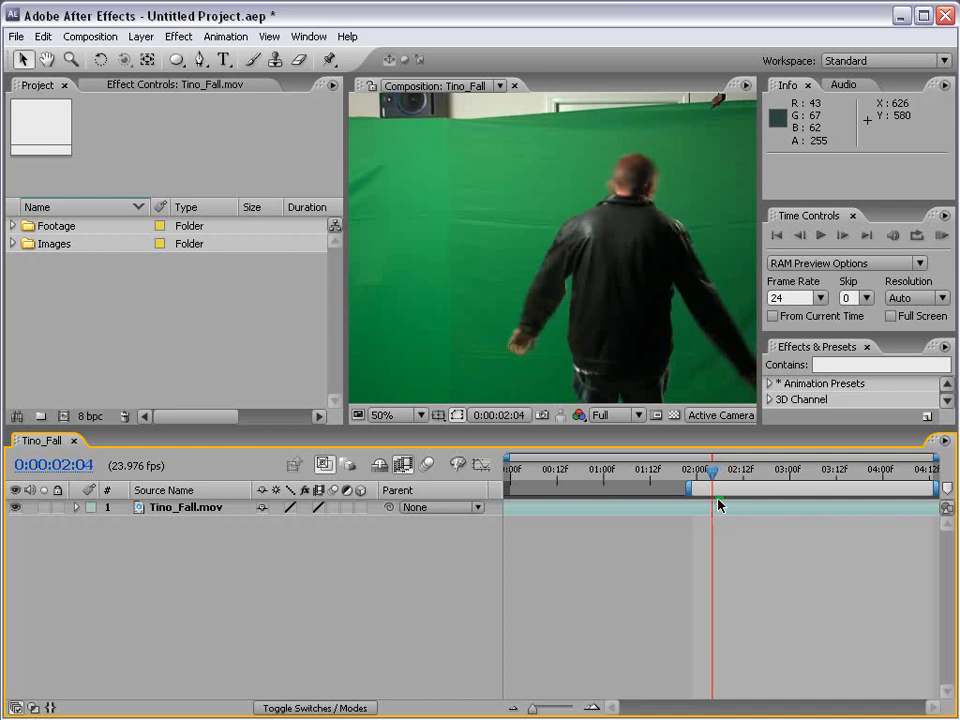
pyautogui.press('pageup')
pyautogui.press('pageup')
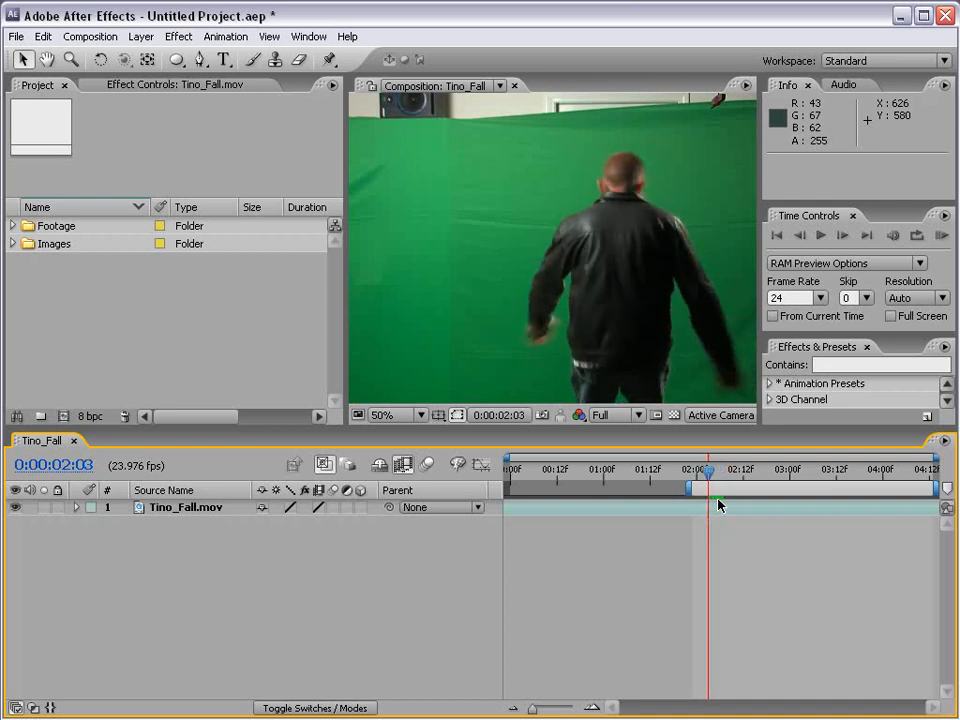
pyautogui.press('pagedown')
pyautogui.press('pagedown')
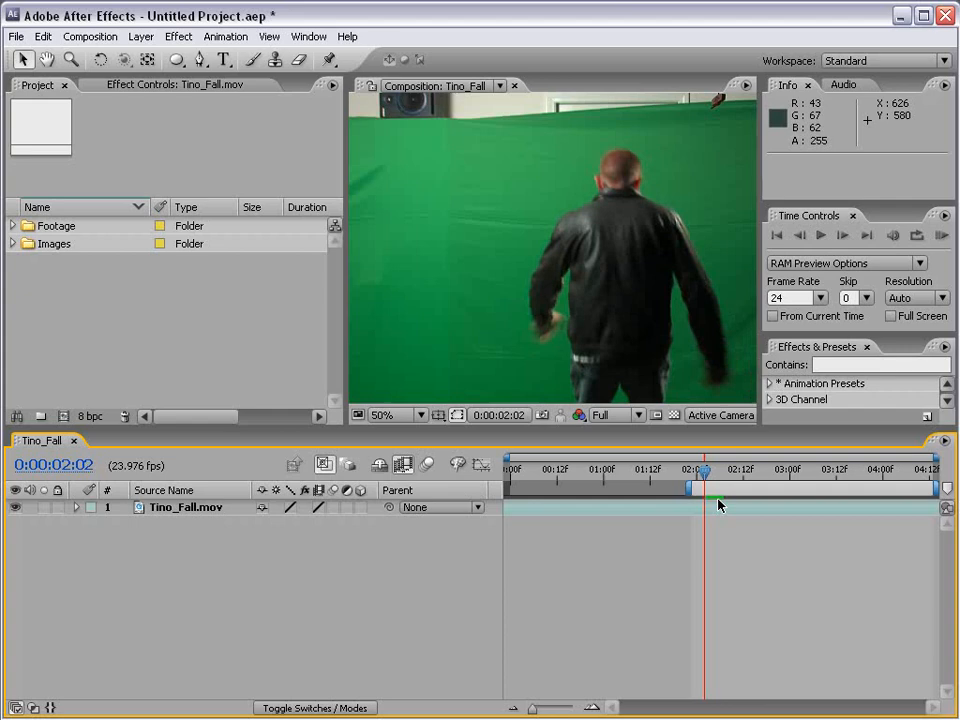
pyautogui.press('pagedown')
pyautogui.press('pagedown')
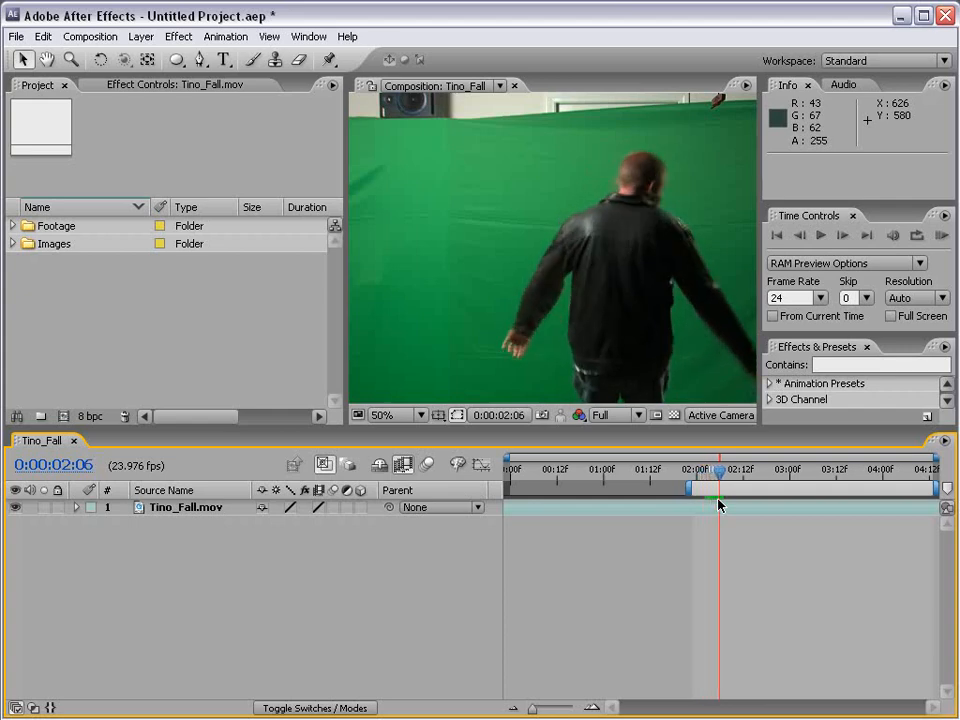
pyautogui.press('pageup')
pyautogui.press('pageup')
# - Examine the interpolated arm movement at 100% magnification over neighbouring frames, and return to a 50% view of the whole actor
pyautogui.scroll(2, 707, 364)
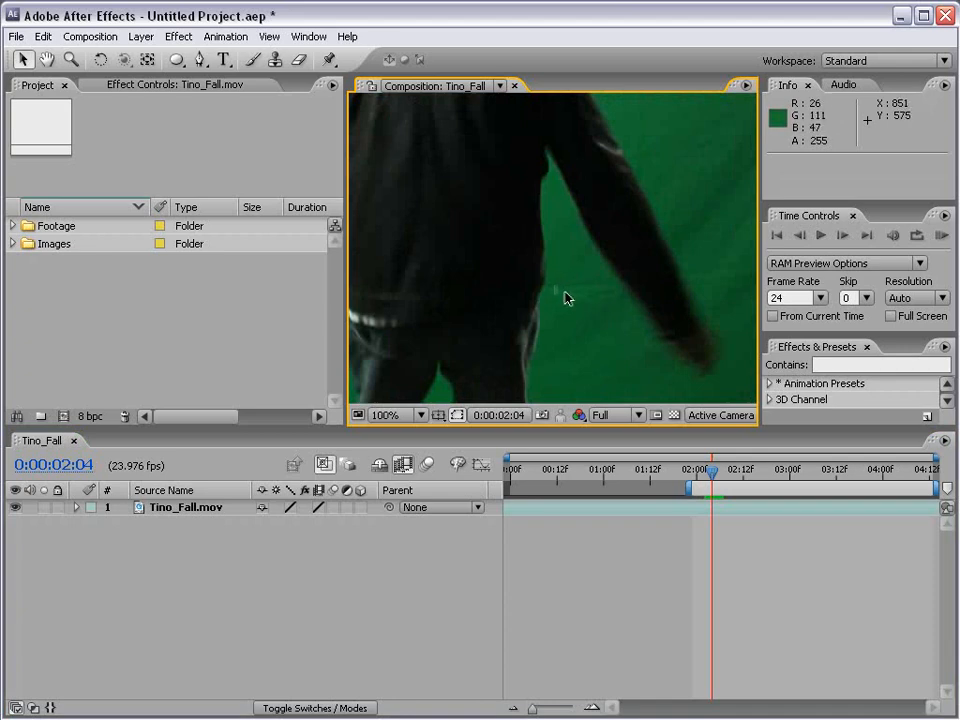
pyautogui.press('pageup')
pyautogui.press('pageup')
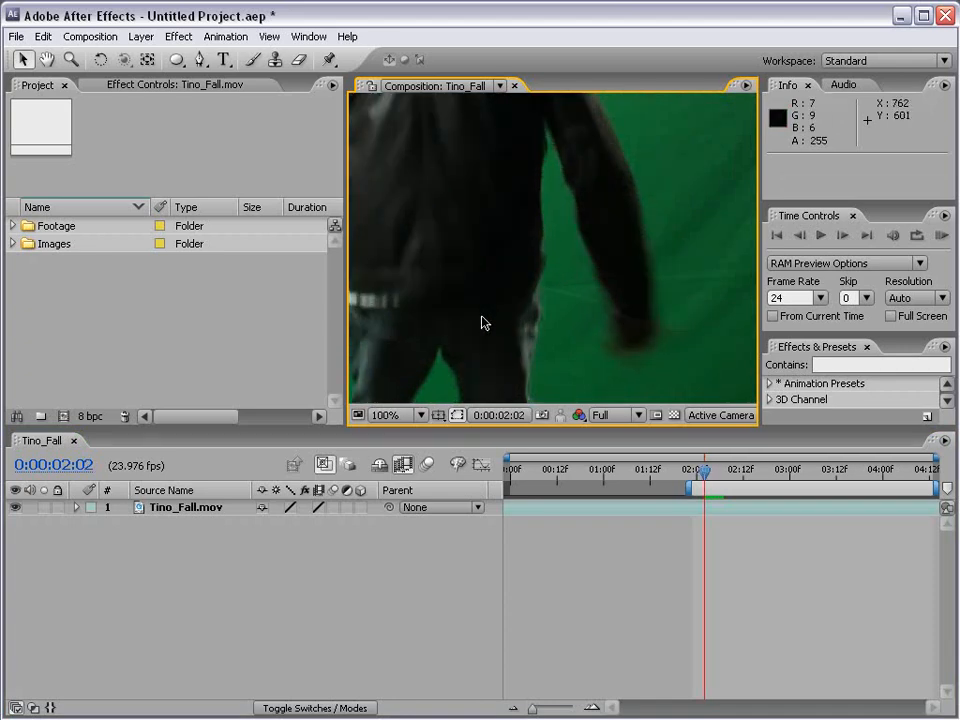
pyautogui.press('pagedown')
pyautogui.press('pagedown')
pyautogui.press('pagedown')
pyautogui.press('pageup')
pyautogui.press('pageup')
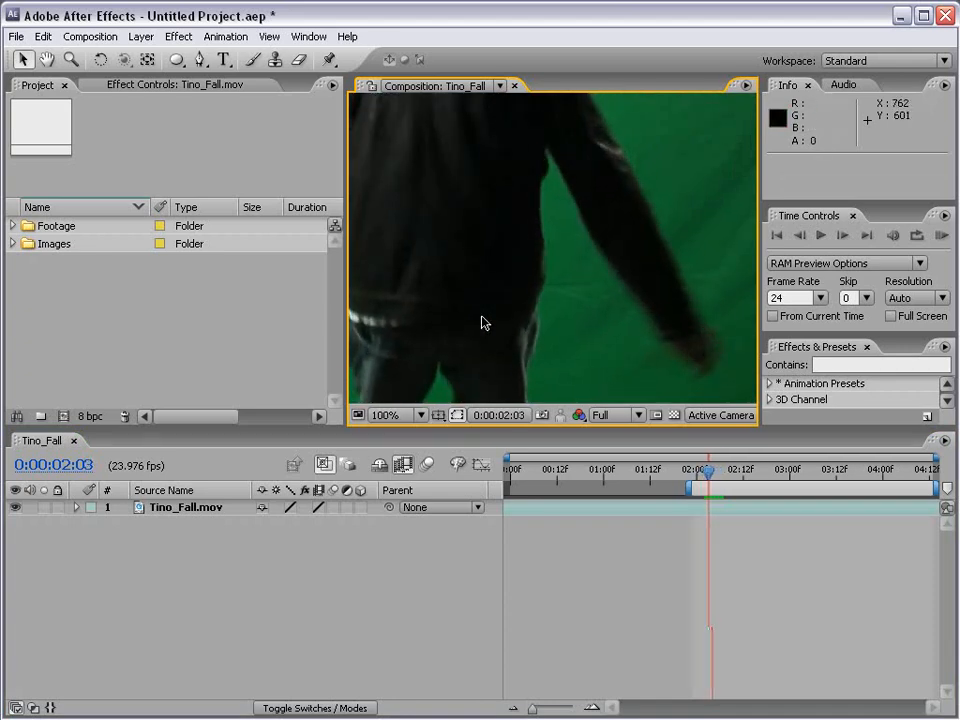
pyautogui.press(',')
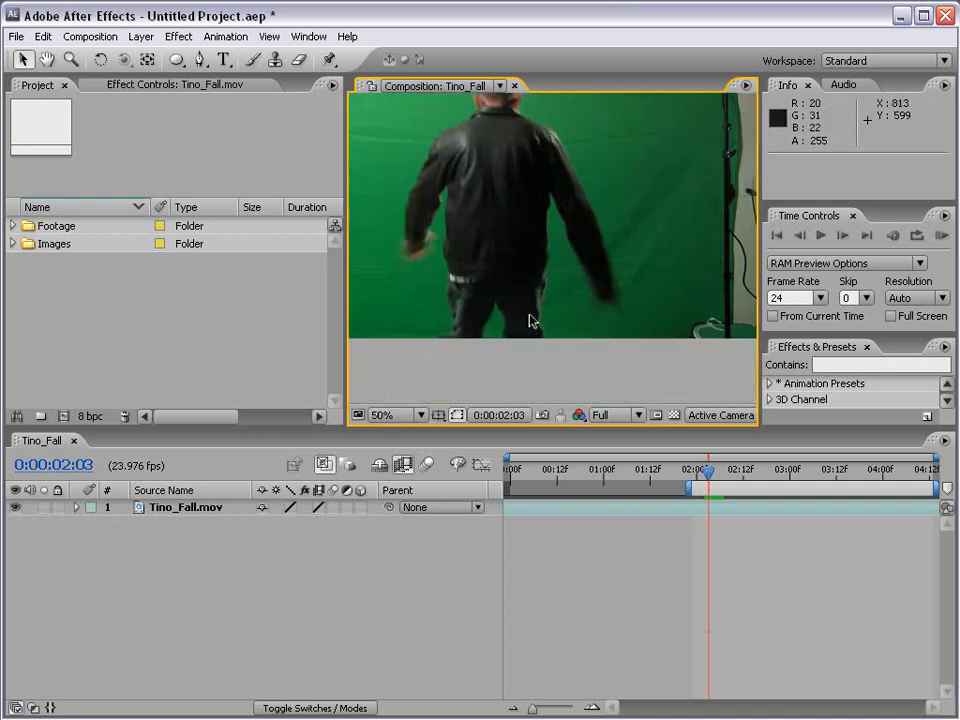
pyautogui.press('space')
pyautogui.moveTo(531, 251); pyautogui.dragTo(567, 305)
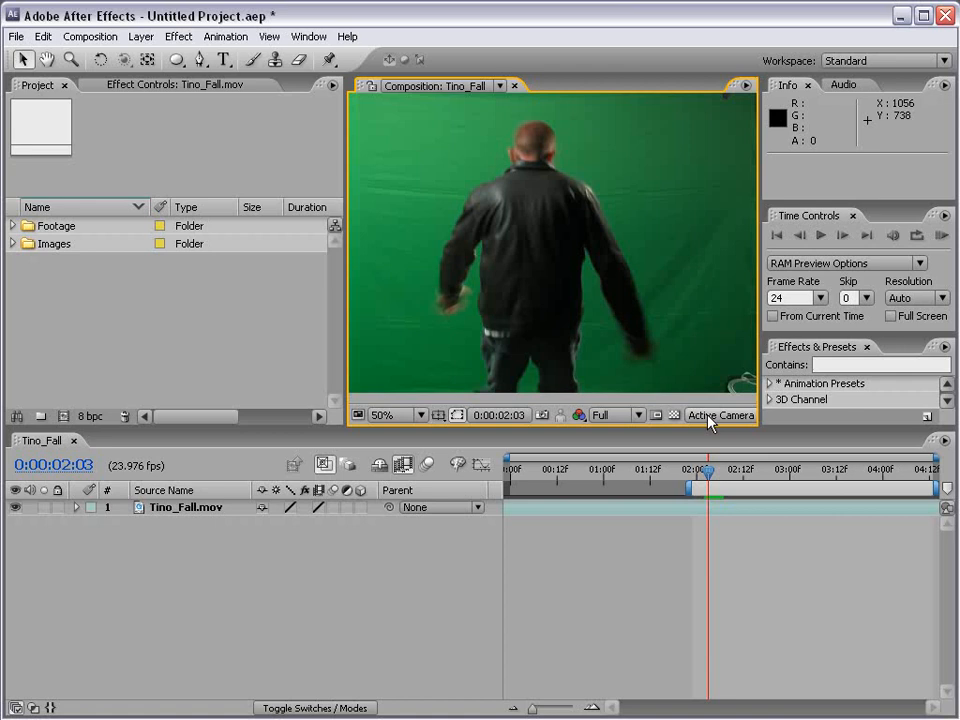
# - Play a RAM preview of the slowed clip with Pixel Motion blending, and stop the playback
pyautogui.click(940, 236)
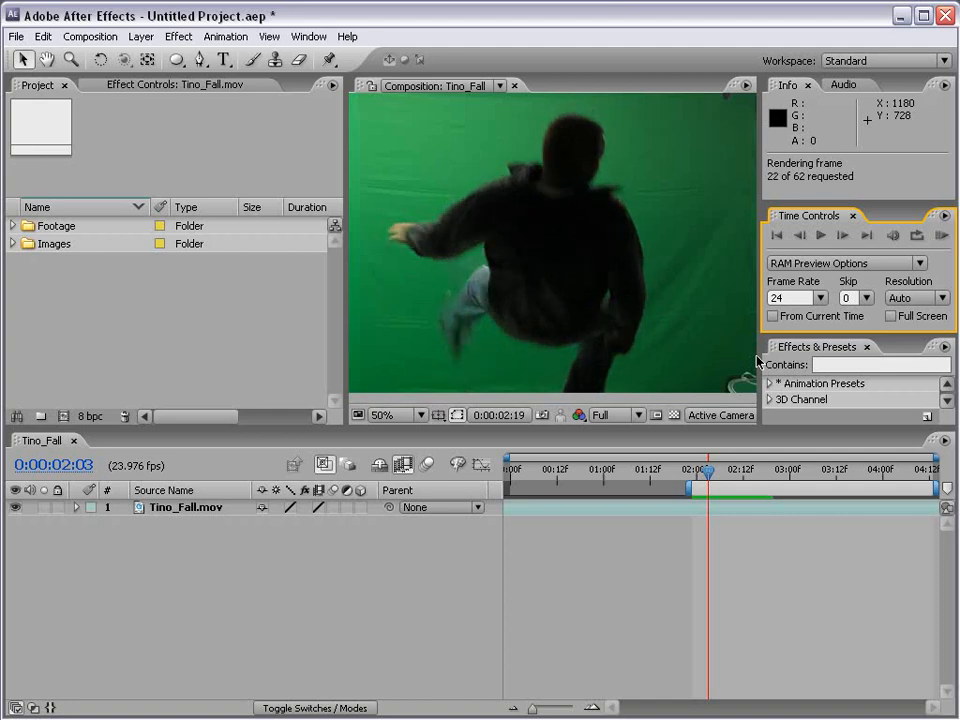
pyautogui.click(787, 566)
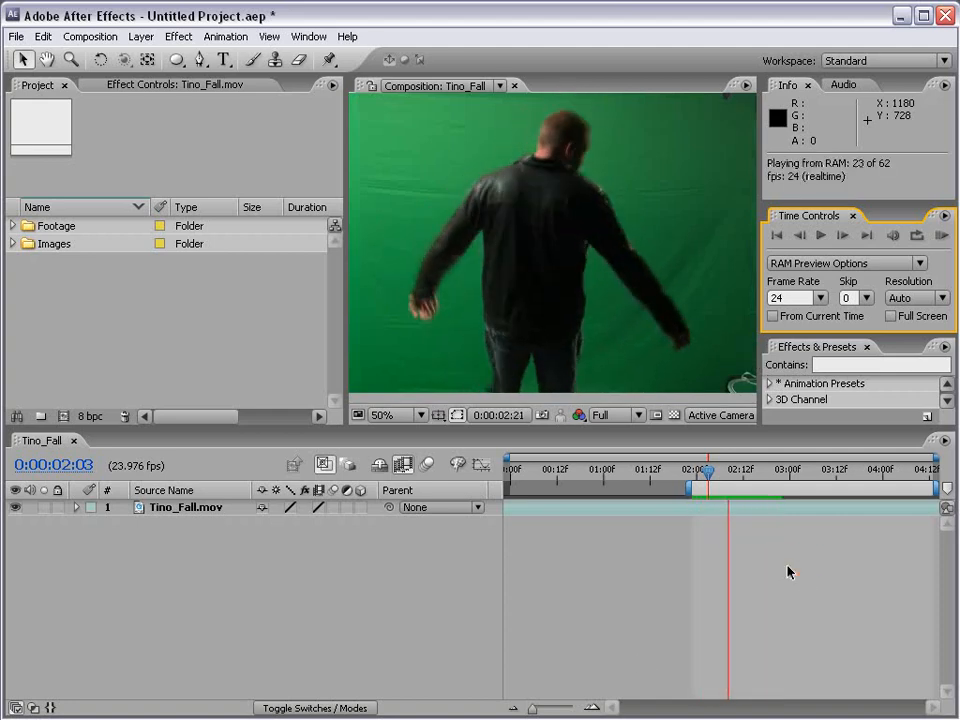
pyautogui.click(767, 553)
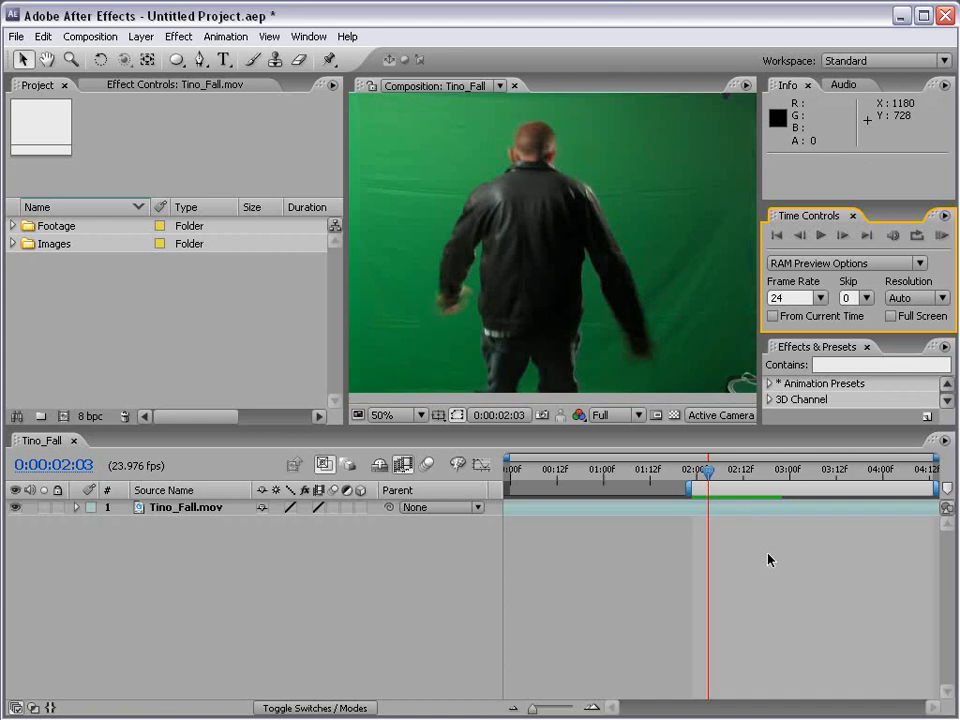
# - Move the current time back to 0:00:00:00 and enable time remapping on the Tino_Fall.mov layer
pyautogui.click(713, 486)
pyautogui.moveTo(702, 476); pyautogui.dragTo(672, 480)
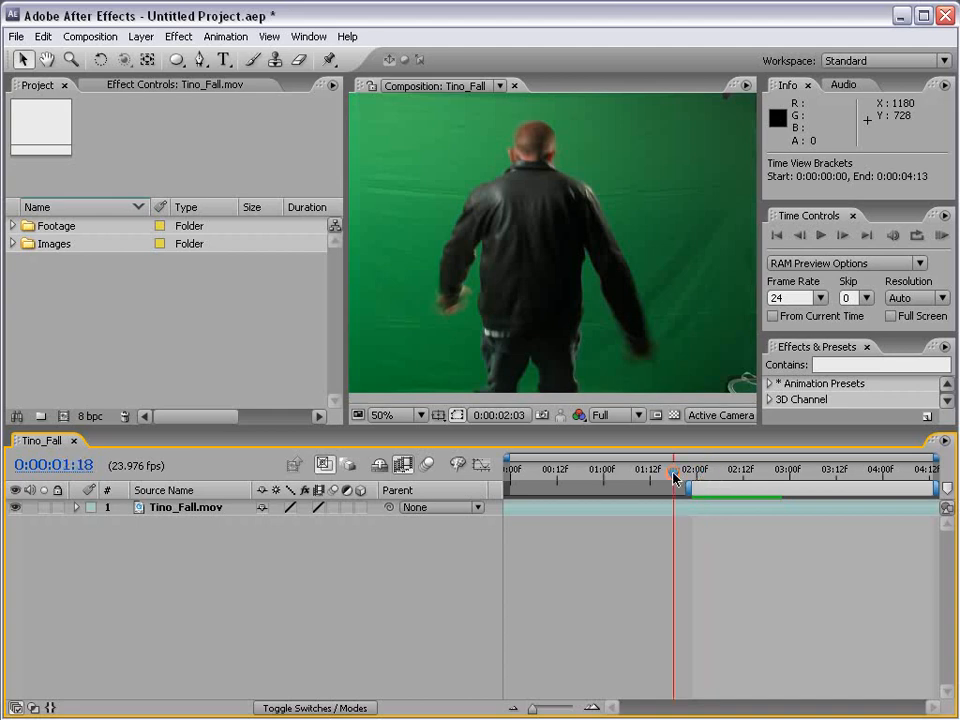
pyautogui.moveTo(576, 470); pyautogui.dragTo(539, 472)
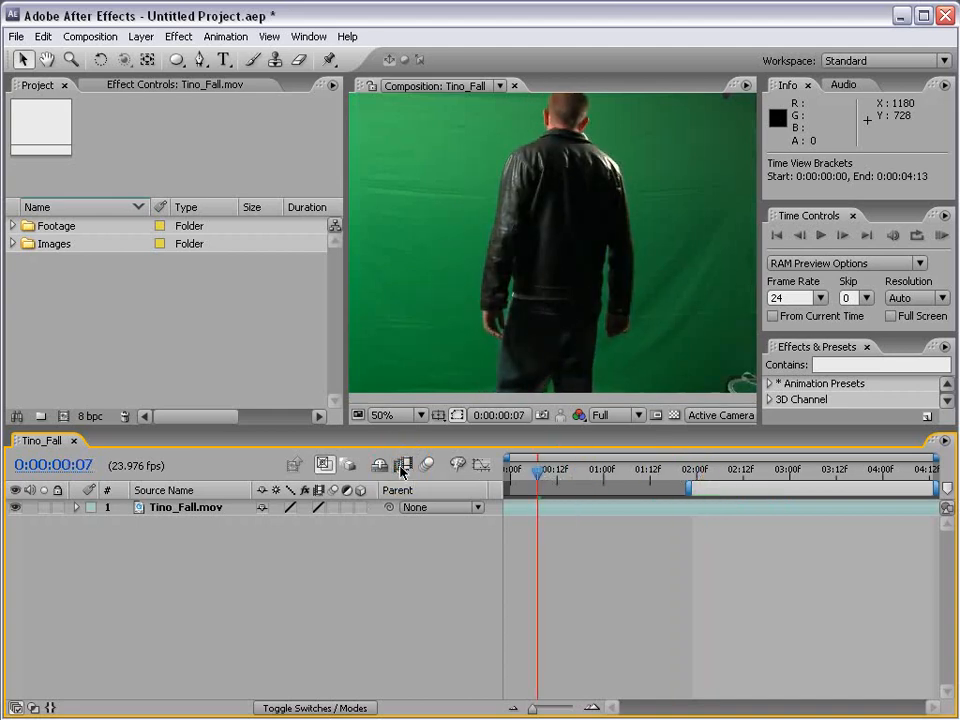
pyautogui.moveTo(549, 476); pyautogui.dragTo(509, 480)
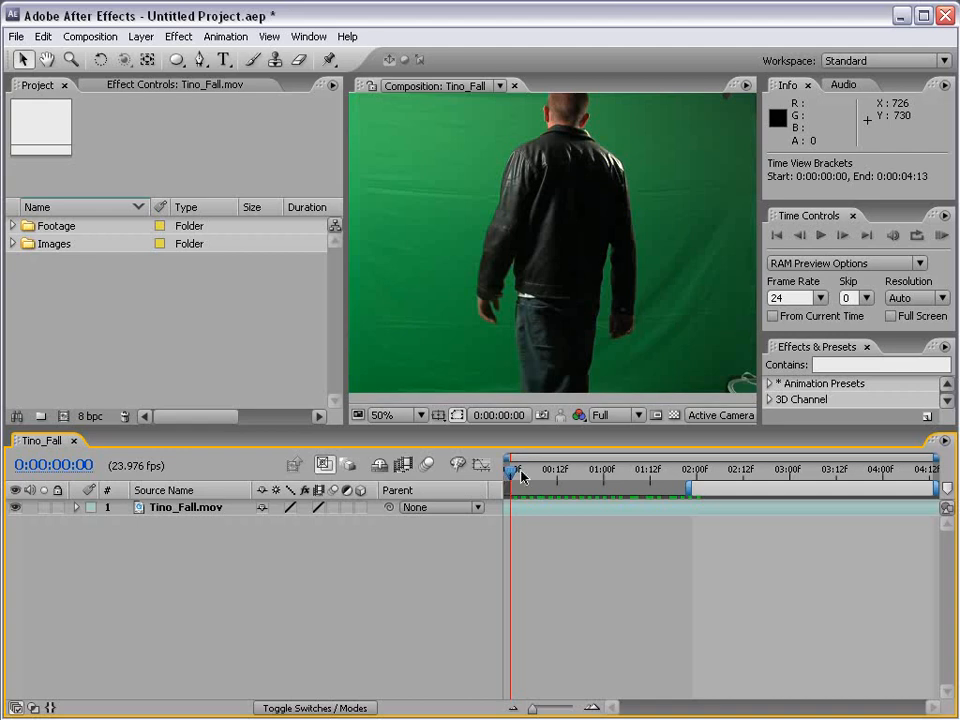
pyautogui.rightClick(516, 513)
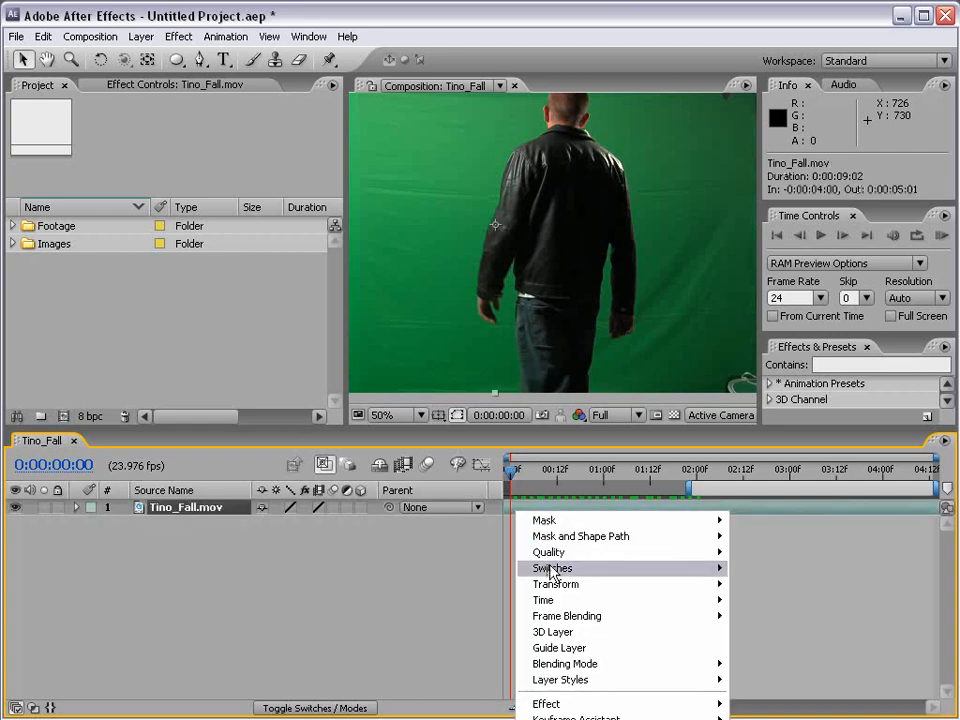
pyautogui.moveTo(548, 601)
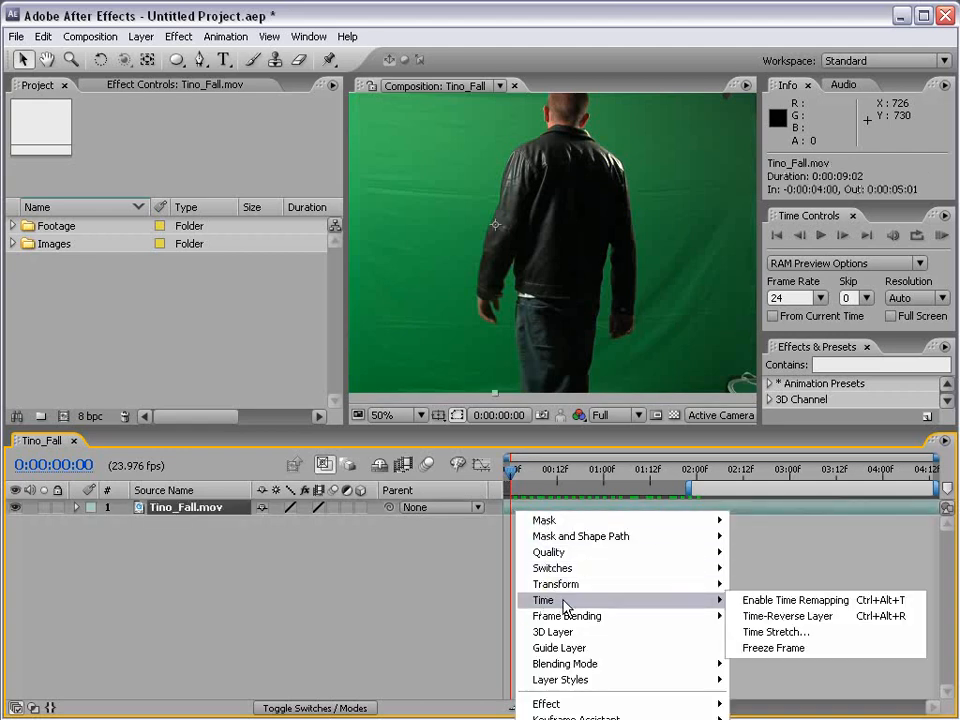
pyautogui.click(808, 603)
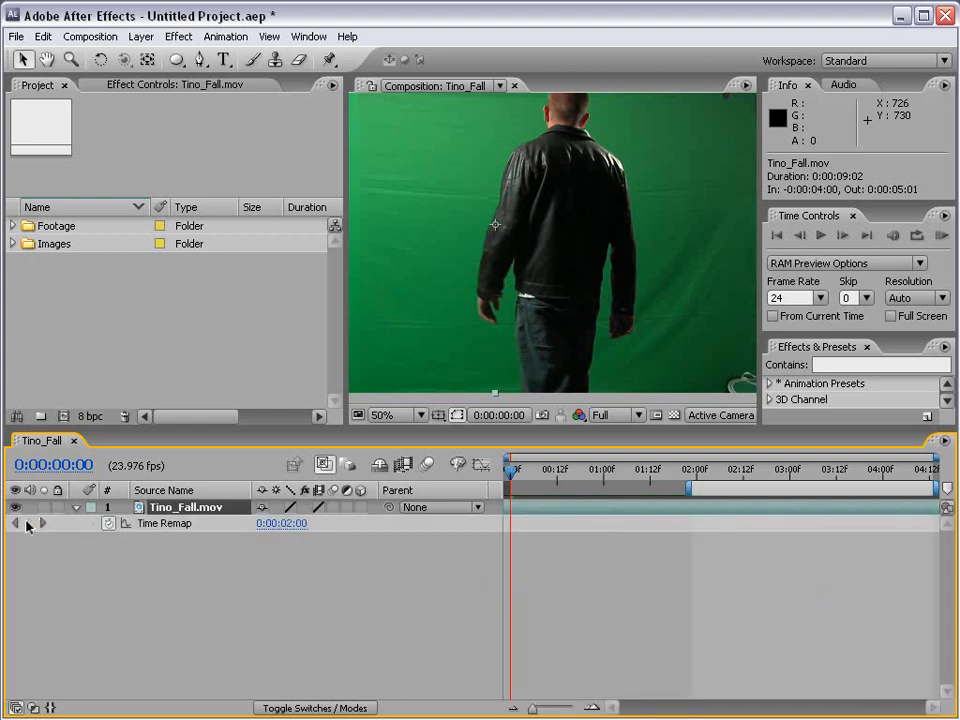
# - Add a Time Remap keyframe at 0:00:00:00 and show the whole composition frame at 25% magnification
pyautogui.click(29, 523)
pyautogui.click(29, 523)
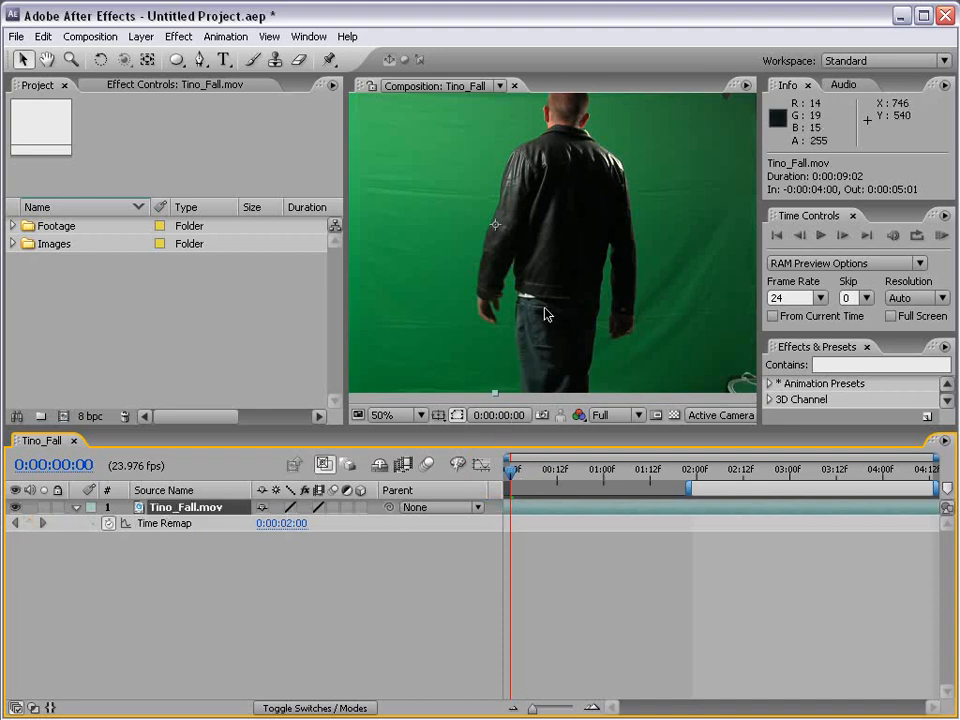
pyautogui.scroll(-2, 546, 311)
pyautogui.click(29, 523)
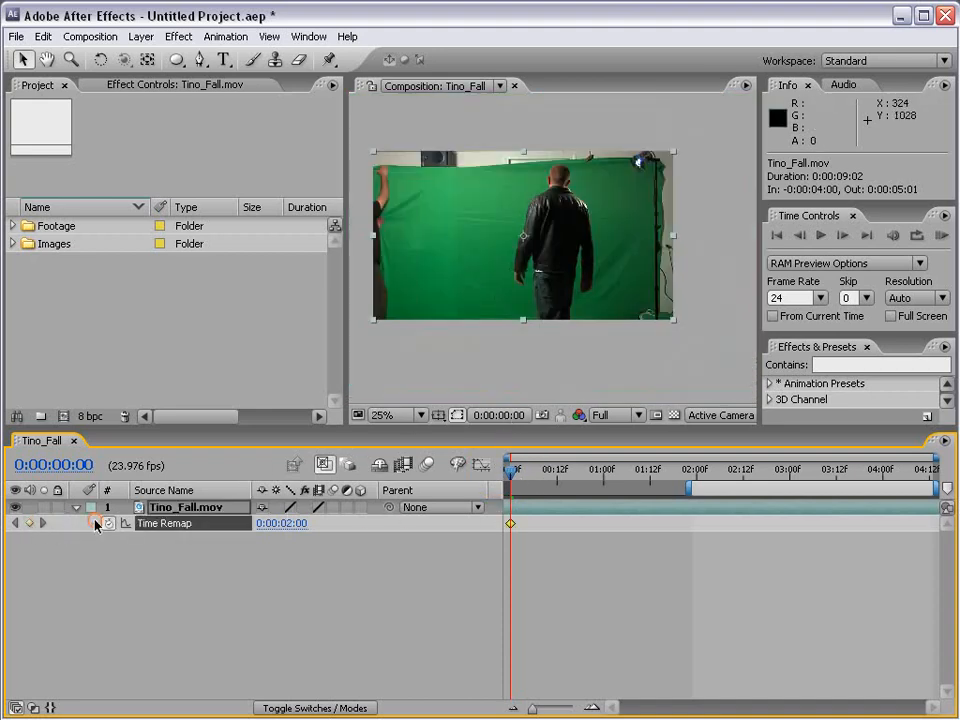
# - Add Time Remap keyframes at 0:00:02:07, with the actor's arms spread, and at 0:00:03:12, with his legs in the air
pyautogui.moveTo(511, 469); pyautogui.dragTo(725, 483)
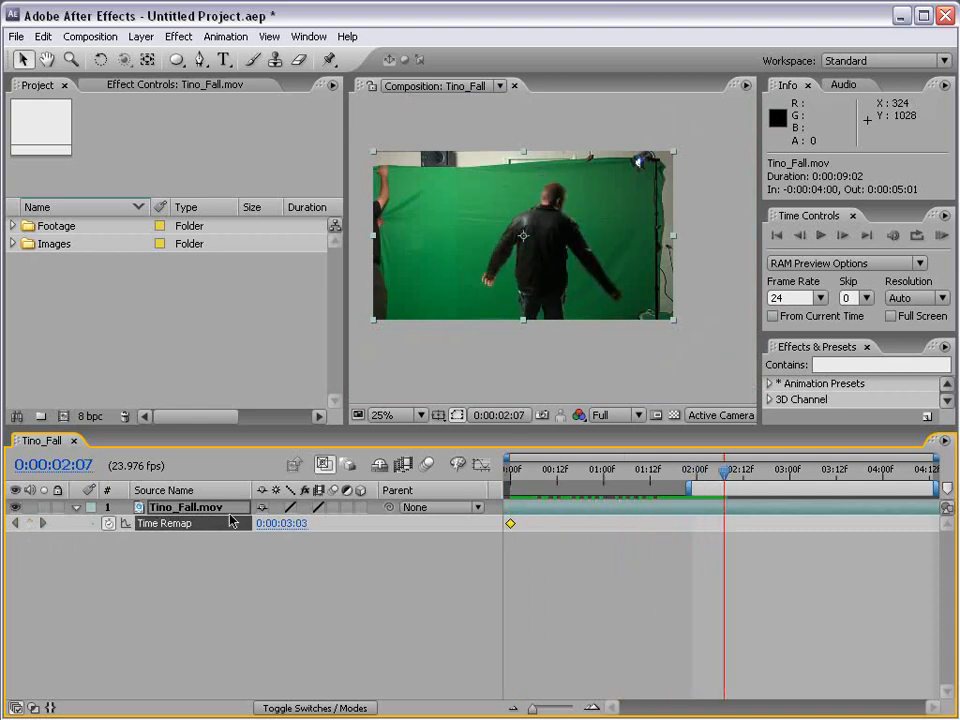
pyautogui.click(29, 523)
pyautogui.moveTo(741, 474); pyautogui.dragTo(836, 474)
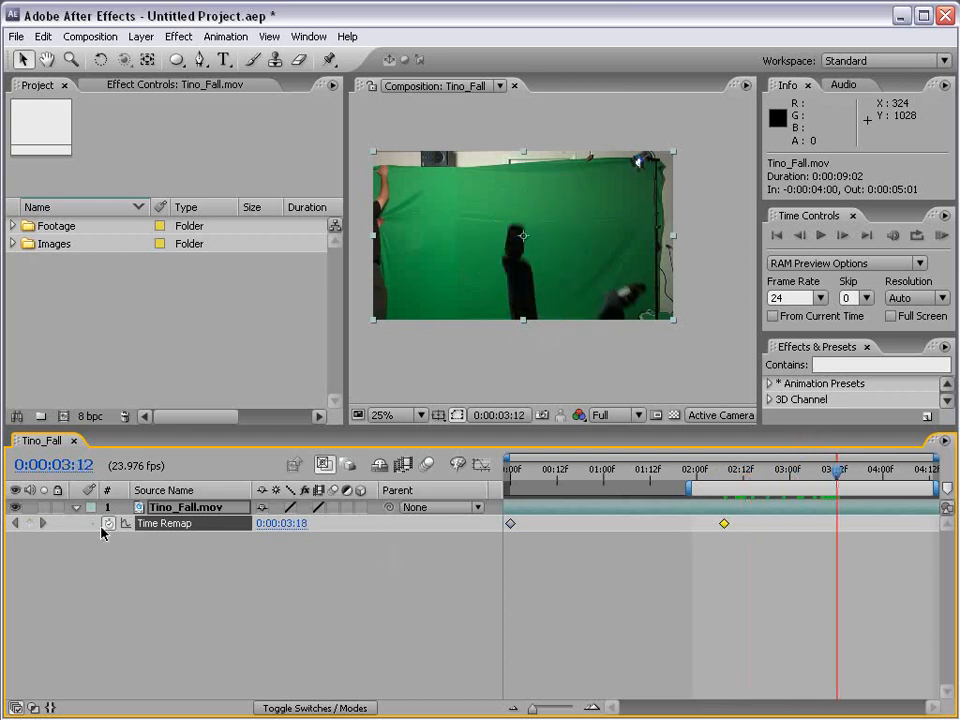
pyautogui.click(29, 523)
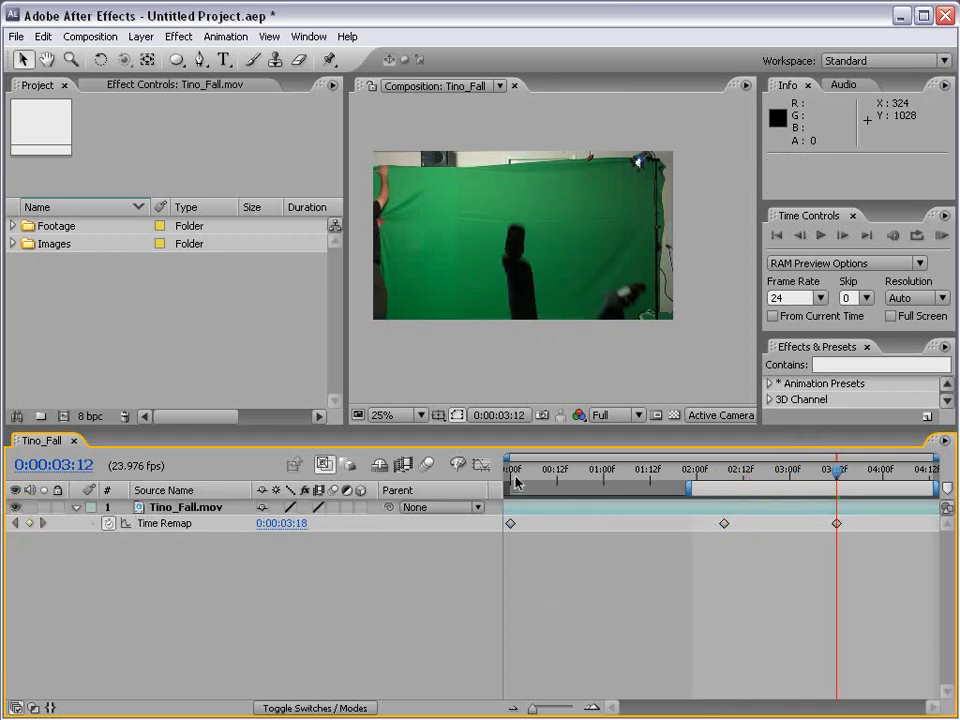
# - Try moving the middle Time Remap keyframe to 0:00:01:00 and scrub through the sped-up first section
pyautogui.moveTo(521, 474)
pyautogui.mouseDown()
pyautogui.moveTo(716, 484)
pyautogui.moveTo(521, 476)
pyautogui.mouseUp()
pyautogui.moveTo(740, 475); pyautogui.dragTo(817, 476)
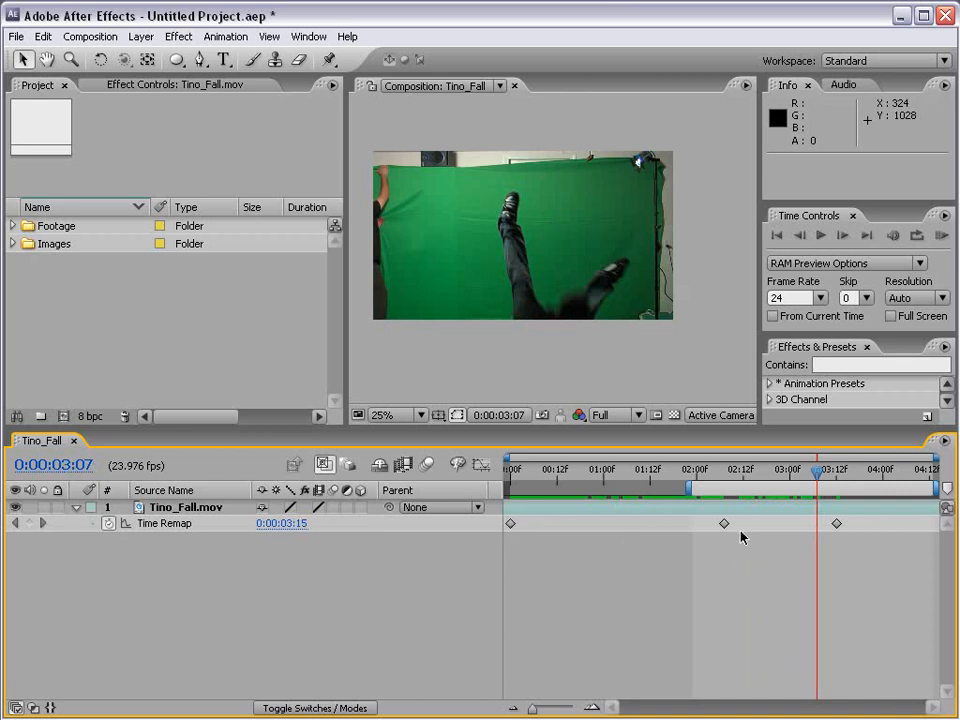
pyautogui.moveTo(723, 524); pyautogui.dragTo(603, 524)
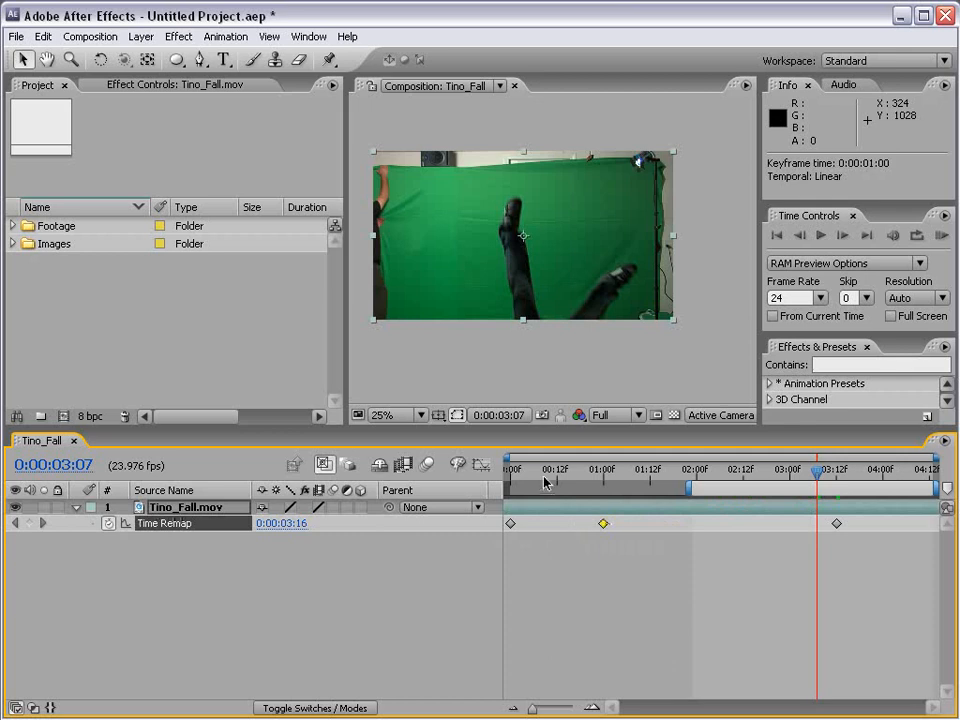
pyautogui.click(522, 477)
pyautogui.moveTo(522, 477); pyautogui.dragTo(598, 477)
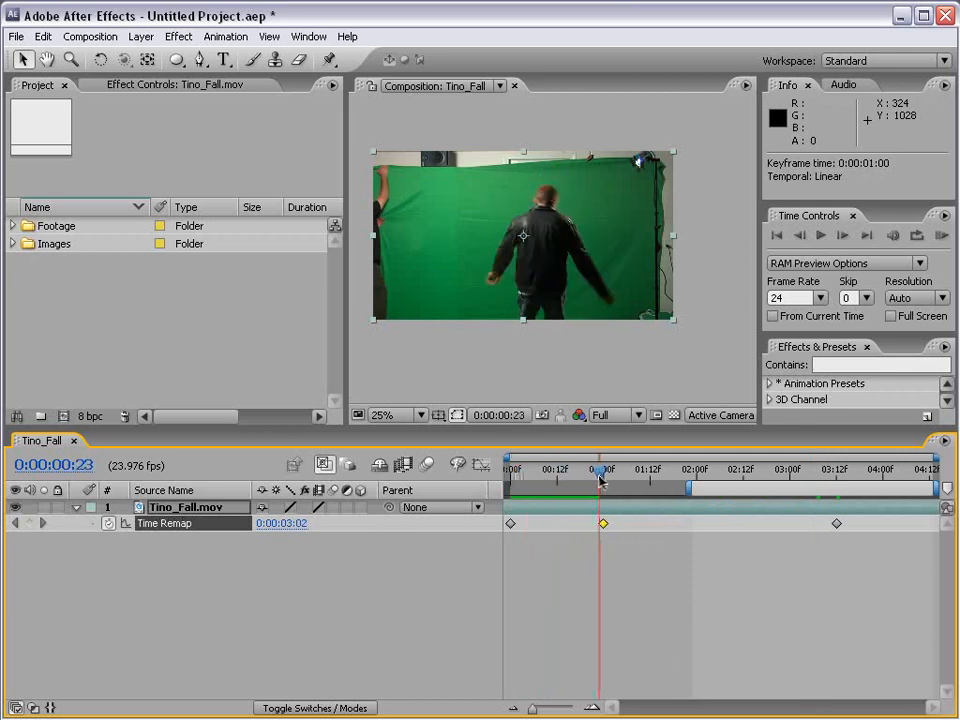
# - Move the middle Time Remap keyframe to 0:00:00:13 and check the faster opening section
pyautogui.moveTo(603, 523); pyautogui.dragTo(561, 524)
pyautogui.moveTo(512, 477)
pyautogui.mouseDown()
pyautogui.moveTo(561, 478)
pyautogui.moveTo(510, 478)
pyautogui.moveTo(549, 486)
pyautogui.moveTo(517, 479)
pyautogui.mouseUp()
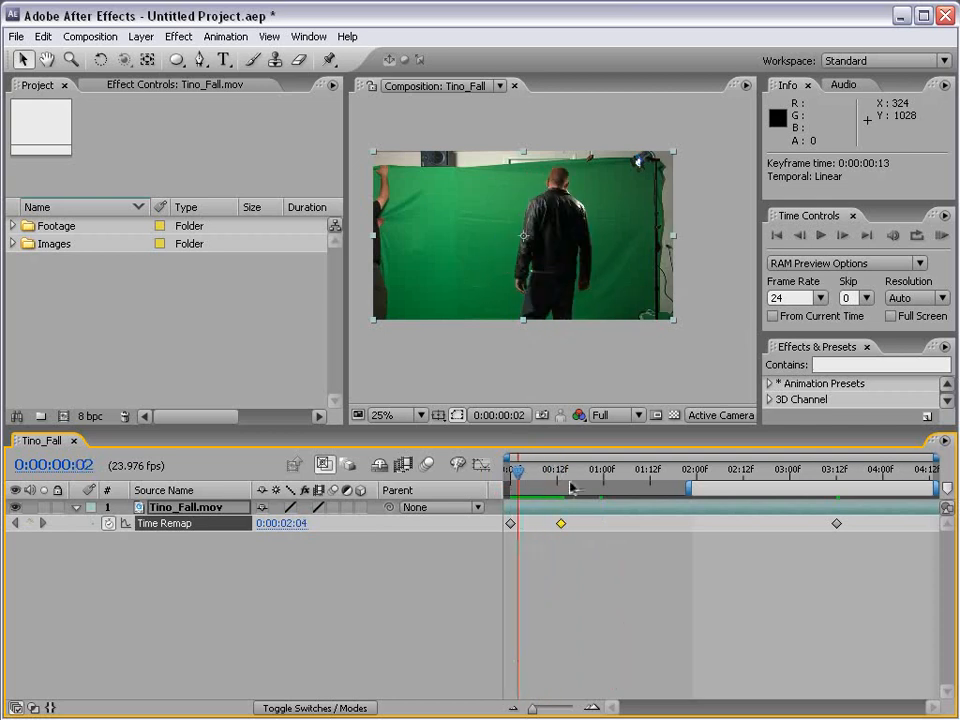
pyautogui.click(565, 480)
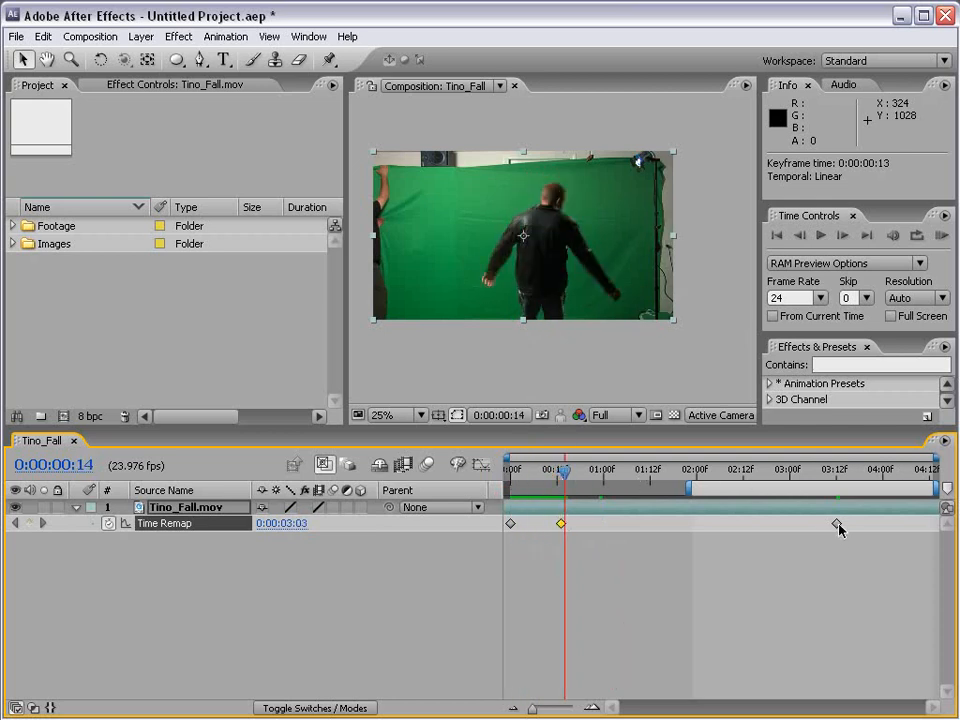
# - Move the last Time Remap keyframe to 0:00:04:09 and check the frames at the second and last keyframes
pyautogui.moveTo(836, 523); pyautogui.dragTo(917, 524)
pyautogui.moveTo(568, 478)
pyautogui.mouseDown()
pyautogui.moveTo(907, 482)
pyautogui.moveTo(559, 478)
pyautogui.mouseUp()
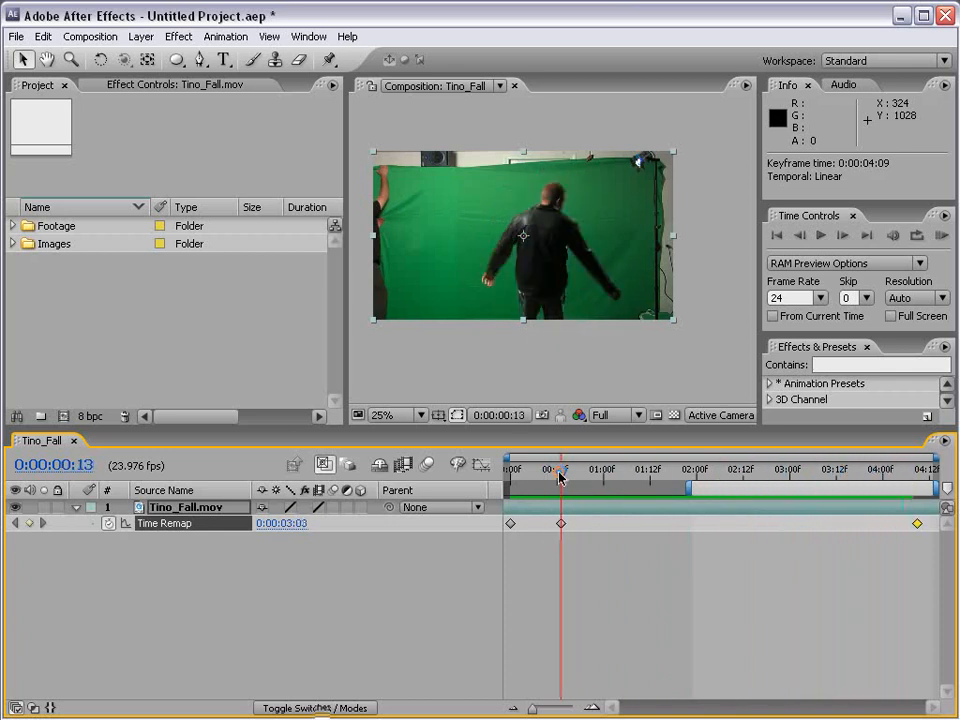
pyautogui.click(918, 476)
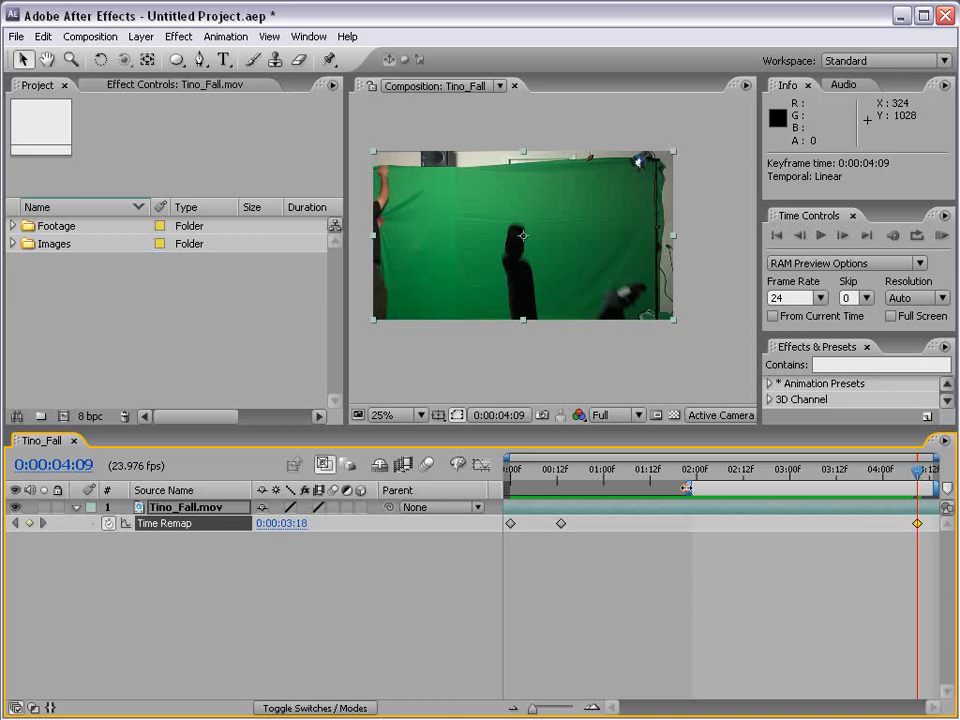
# - Extend the work area to start at 0:00:00:00 and play a RAM preview with frame blending enabled for the composition
pyautogui.moveTo(686, 494); pyautogui.dragTo(508, 492)
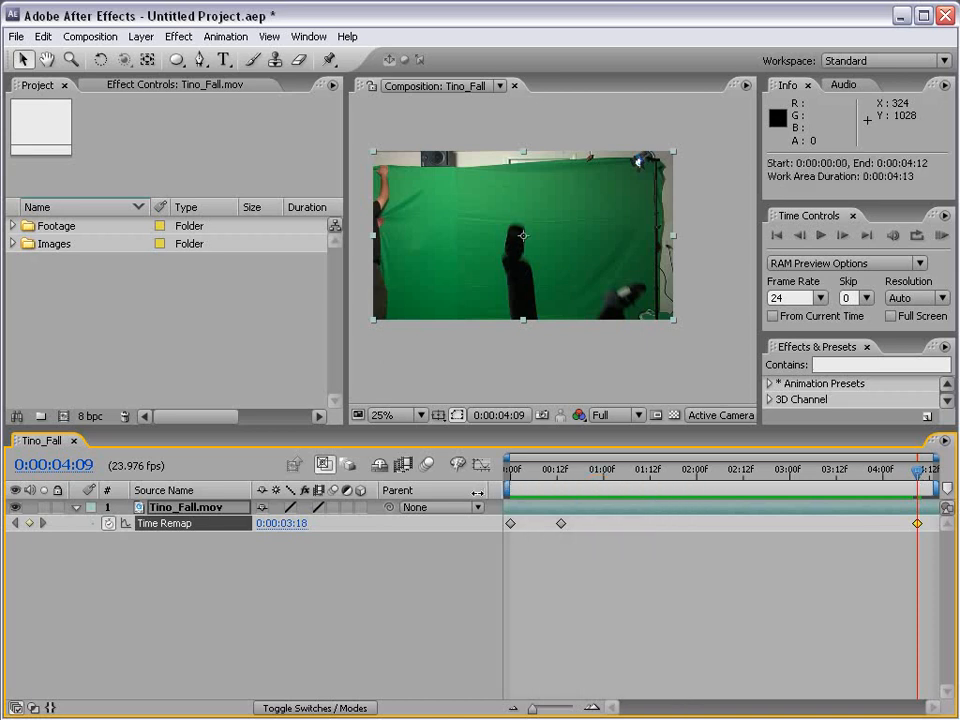
pyautogui.click(405, 466)
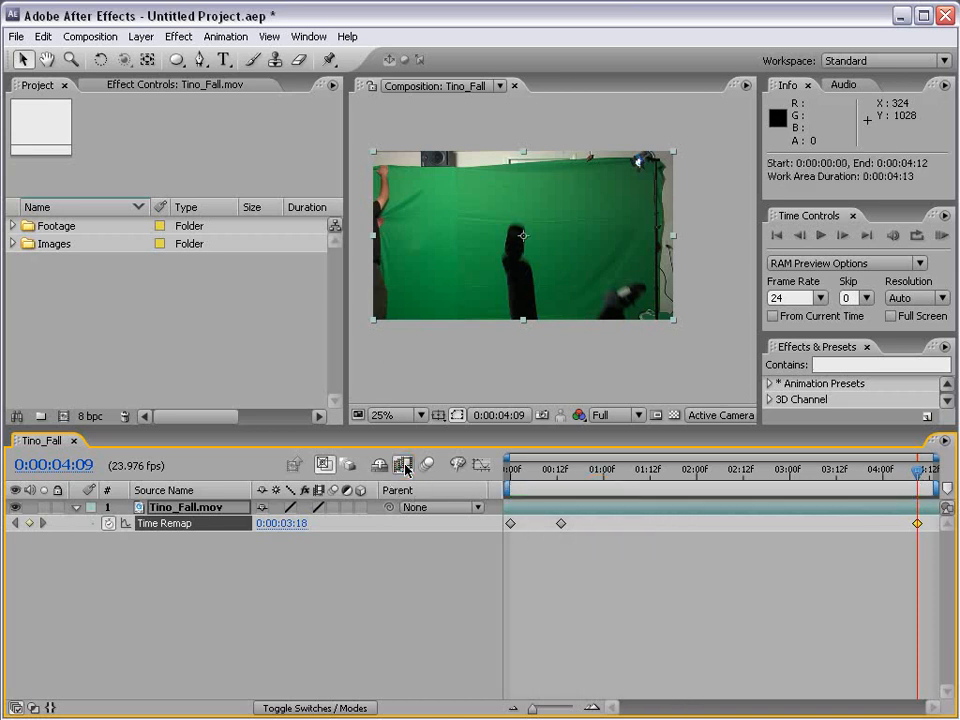
pyautogui.click(941, 236)
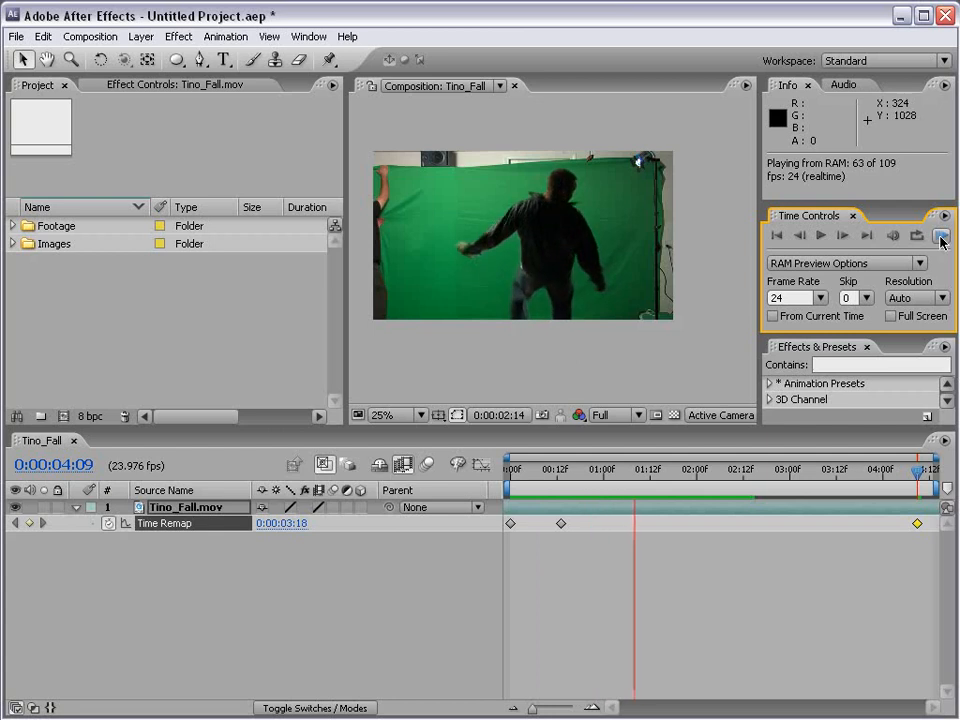
pyautogui.click(941, 237)
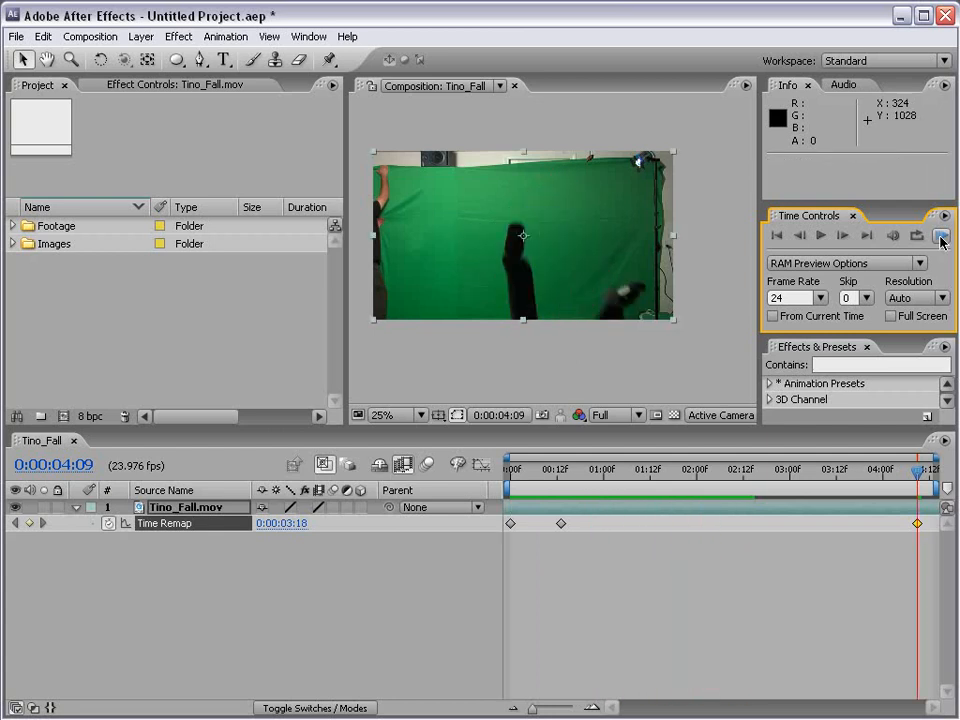
pyautogui.click(553, 565)
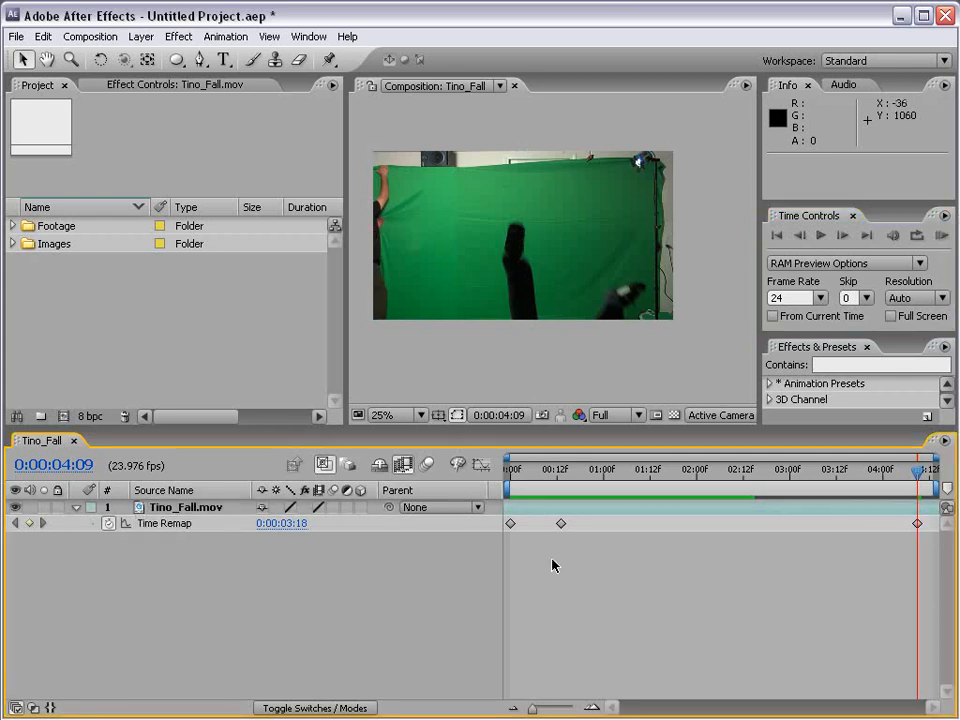